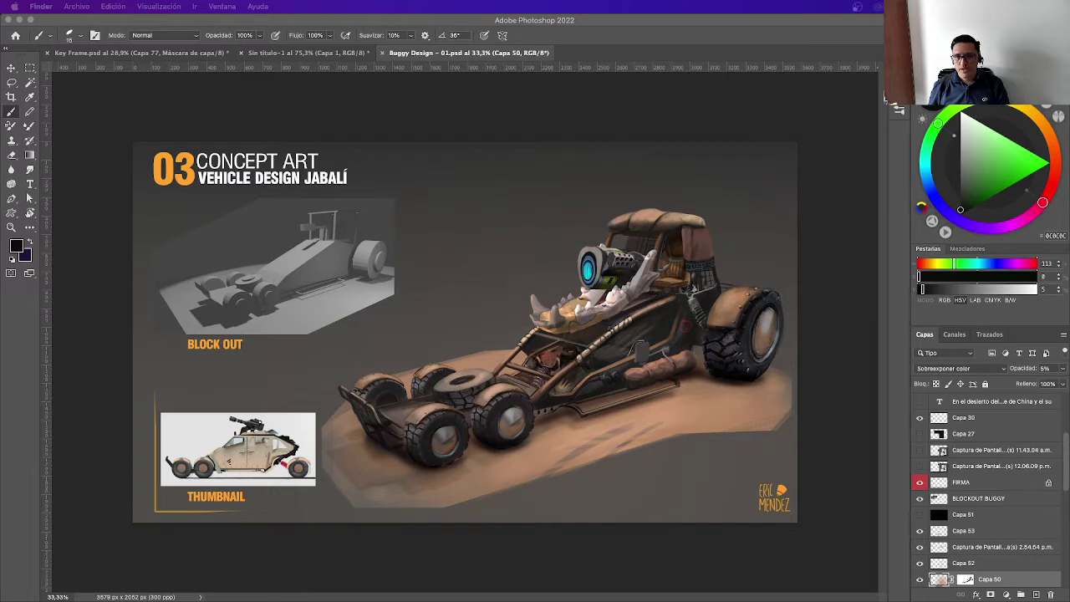
Bring Buggy Design – 01.psd, with its block-out and thumbnail panels, to the front in Photoshop
click(812, 271)
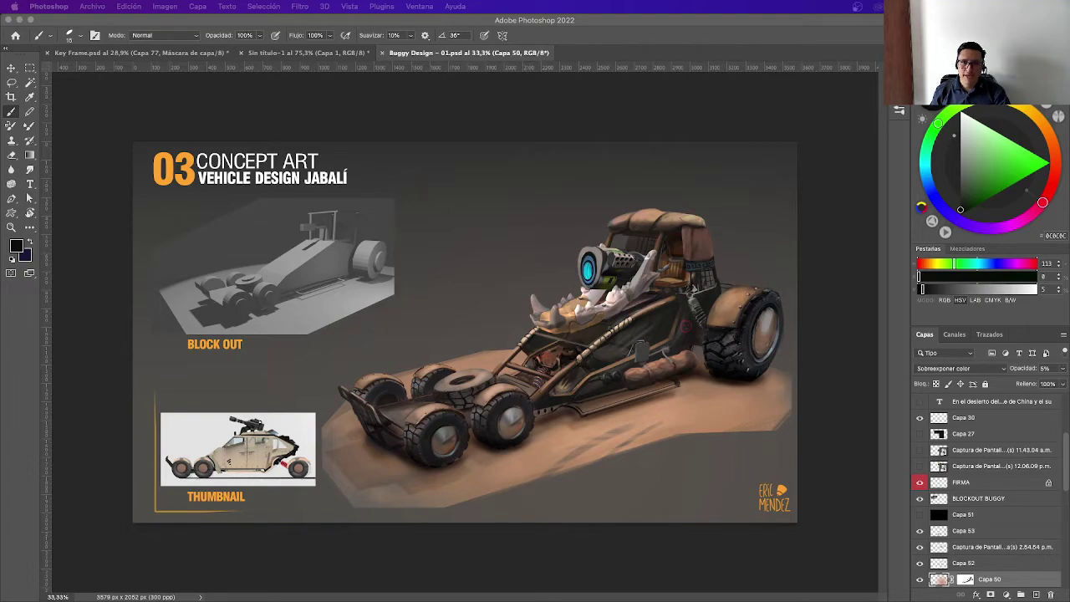
Switch to the browser portfolio and open the Squad 57 artwork
key(ctrl+Right)
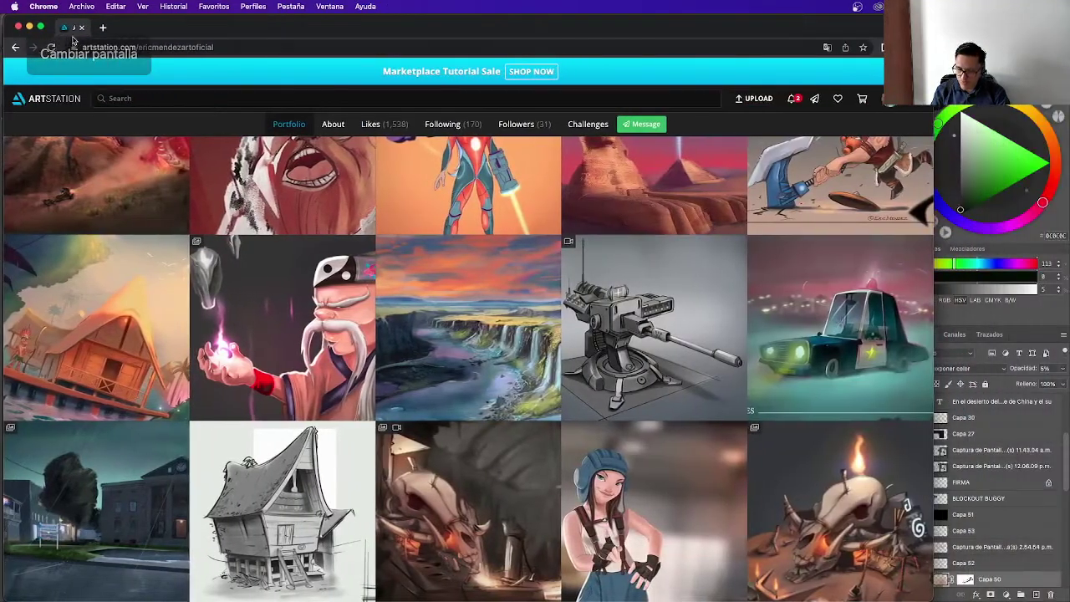
scroll(251, 334, down, 5)
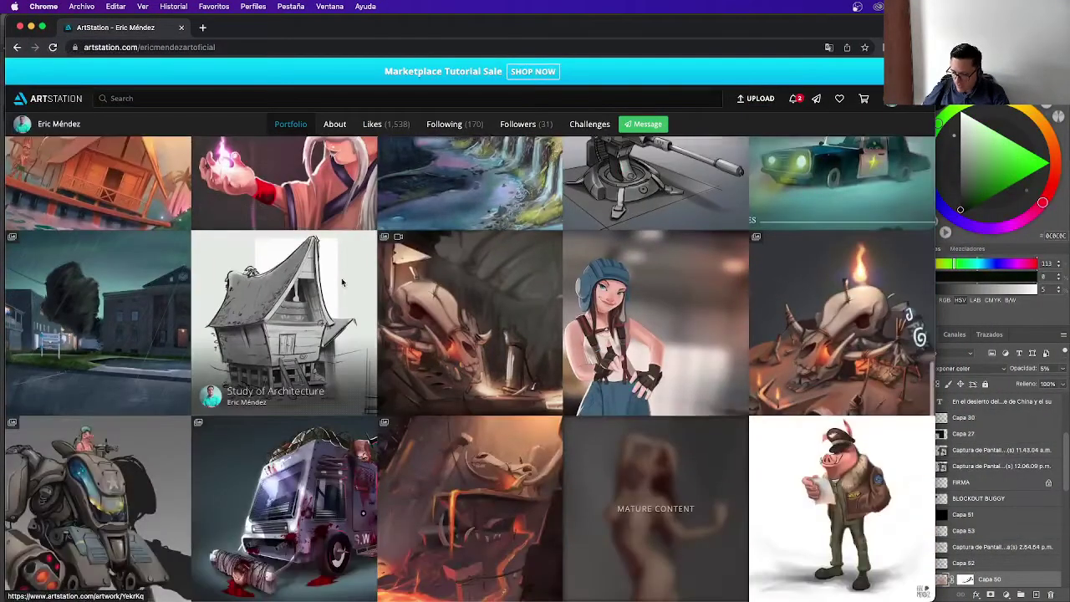
click(90, 467)
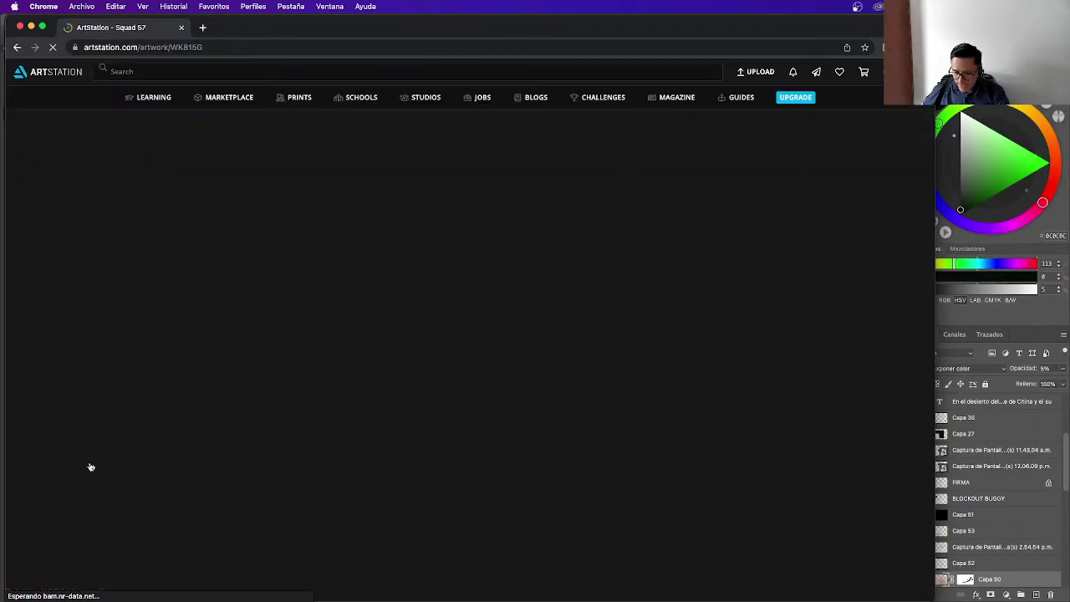
Browse the Squad 57 images, including the Military Machine mech and boar character sheets
scroll(346, 367, down, 5)
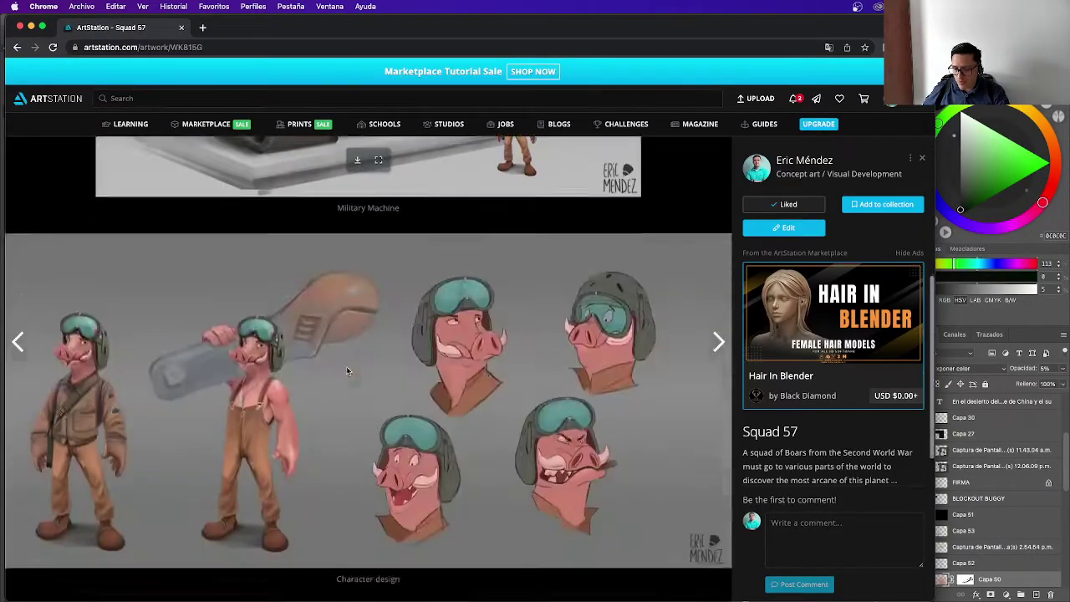
scroll(346, 367, down, 5)
mouse_move(368, 409)
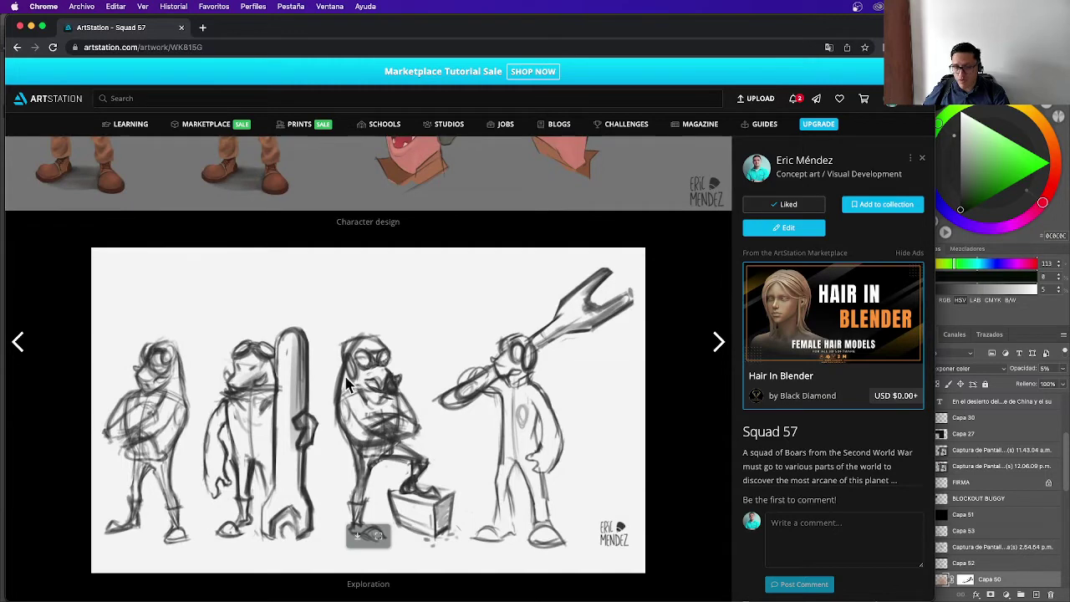
scroll(345, 381, up, 5)
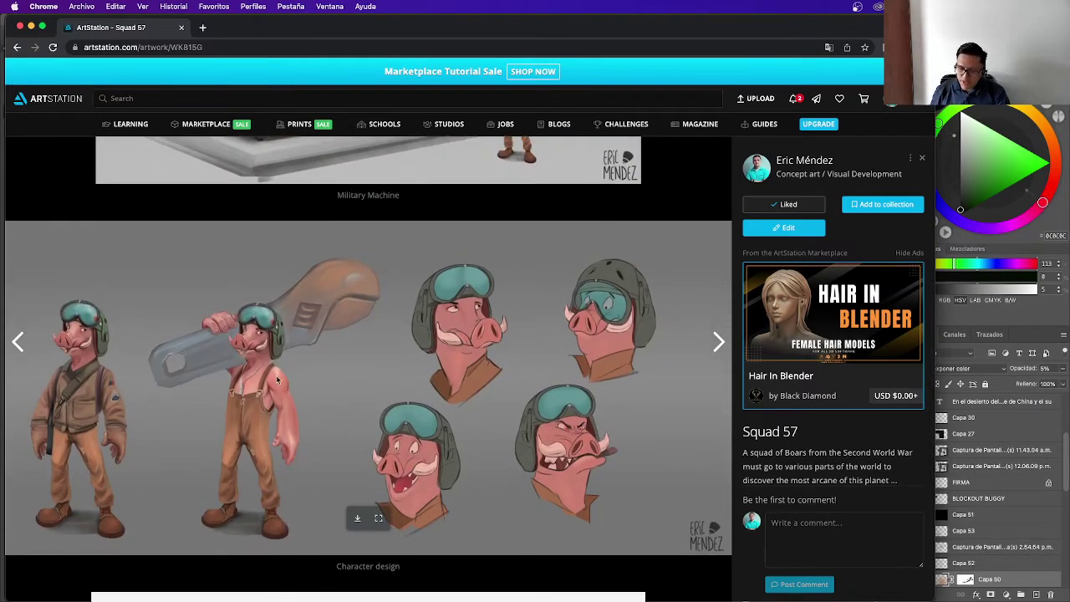
drag(502, 27, 547, 27)
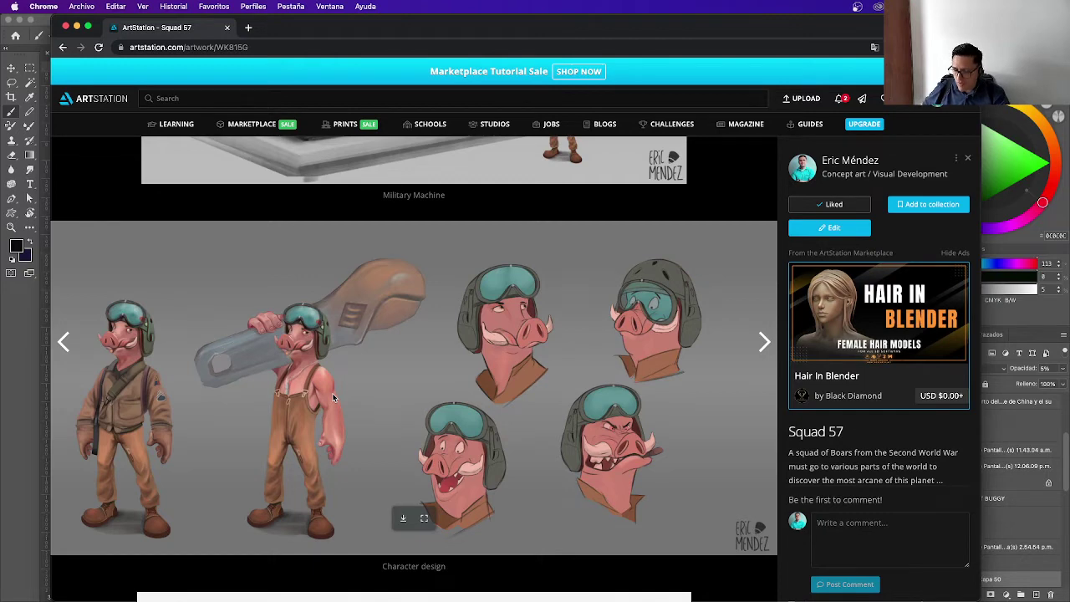
scroll(333, 397, up, 3)
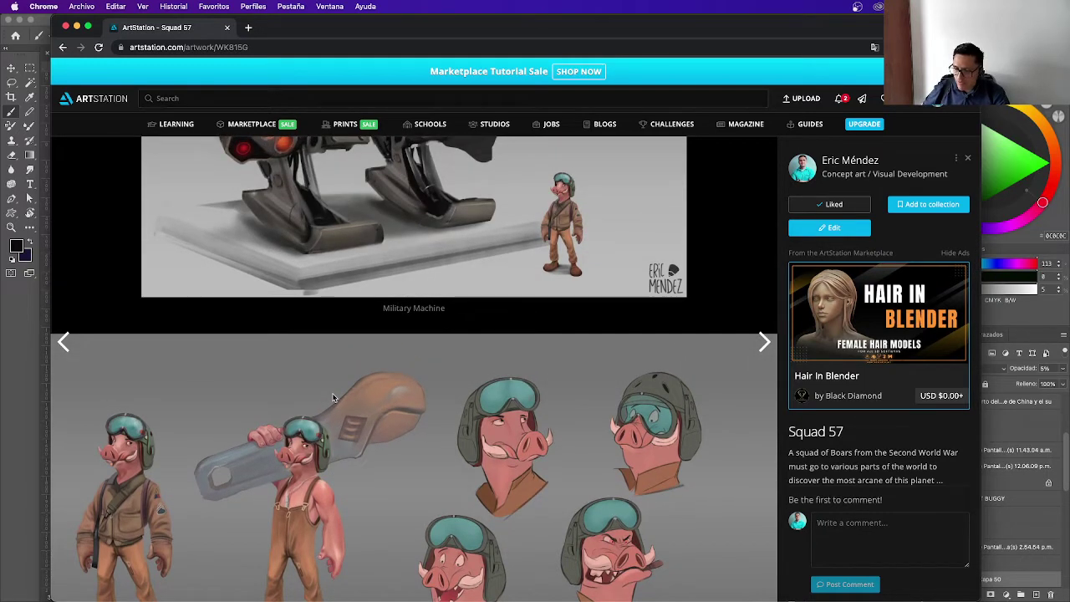
scroll(333, 397, up, 7)
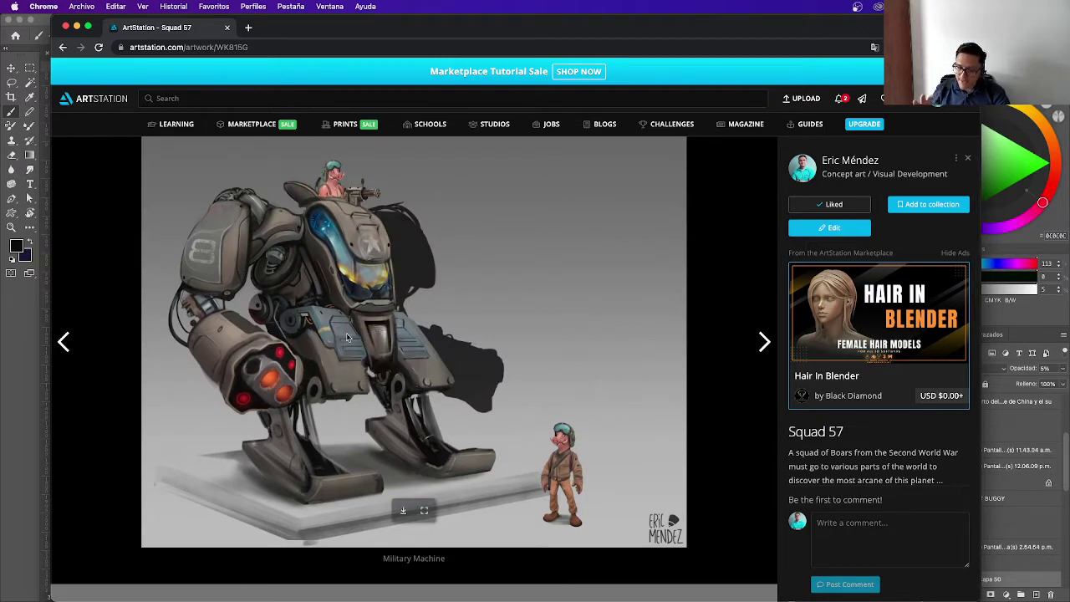
Go to the artist's profile and open the 'Terror in the gobi desert' artwork
click(861, 163)
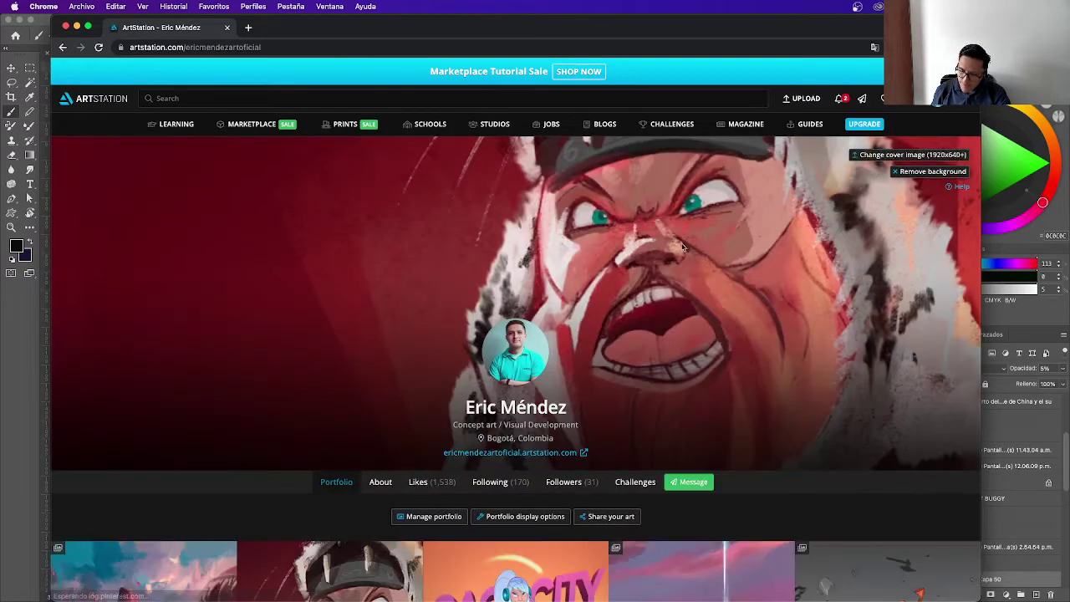
scroll(280, 514, down, 1)
scroll(280, 514, down, 3)
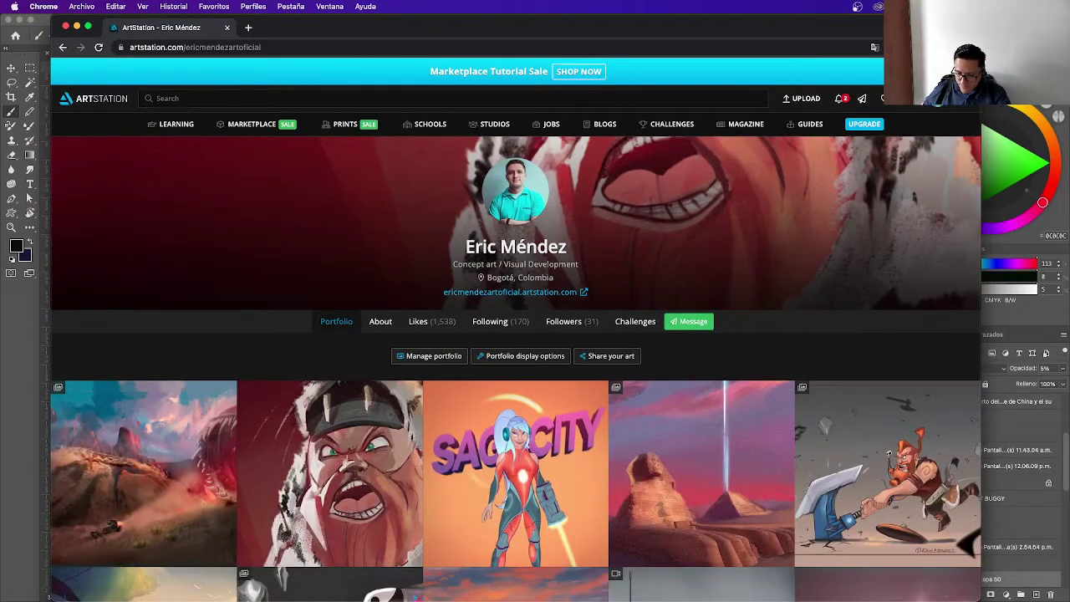
click(177, 433)
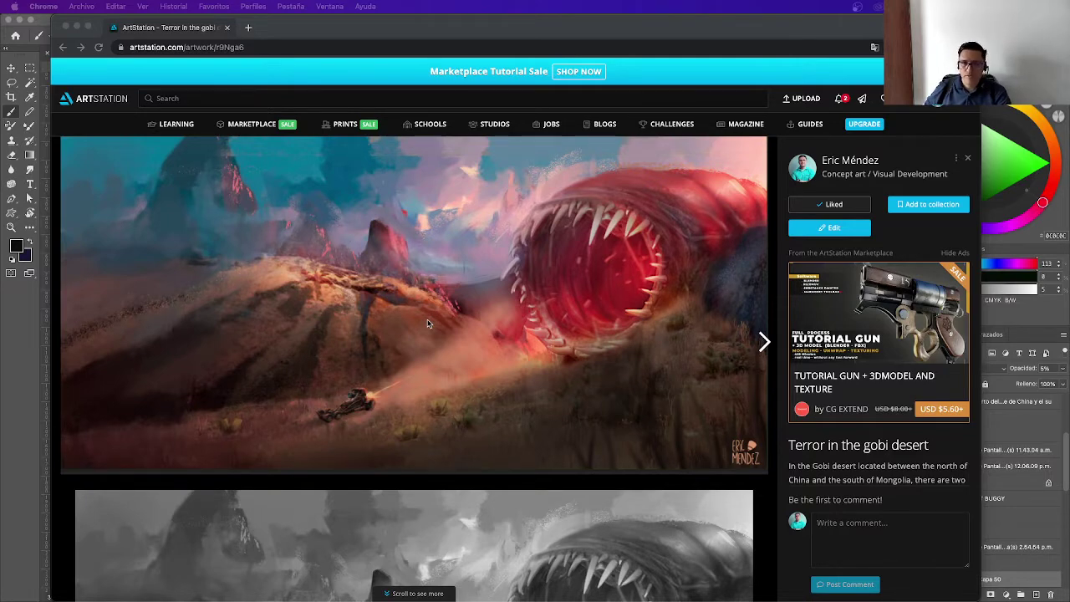
Scroll down to its reference grid of off-road buggies and military vehicles
scroll(481, 334, down, 10)
scroll(481, 335, down, 10)
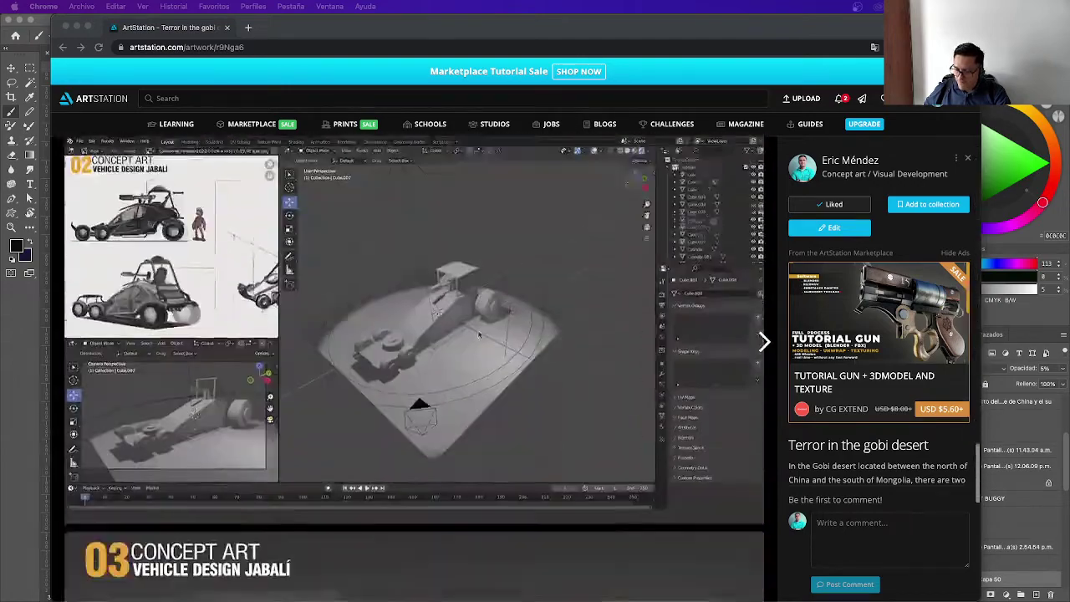
scroll(478, 335, down, 10)
scroll(479, 335, down, 1)
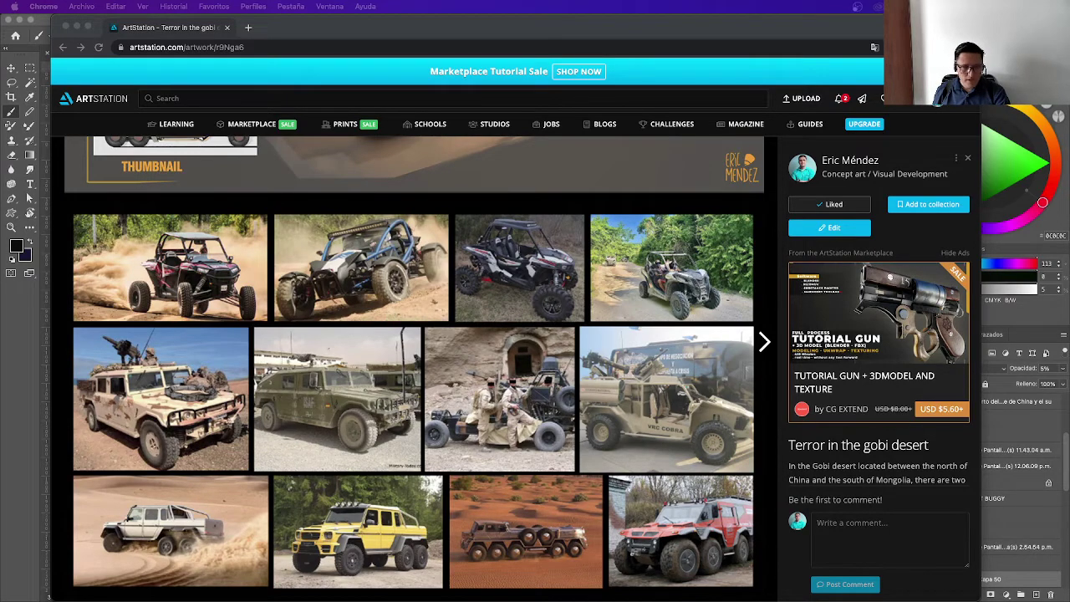
Bring up the PureRef reference board and zoom around its image clusters
key(super+Tab)
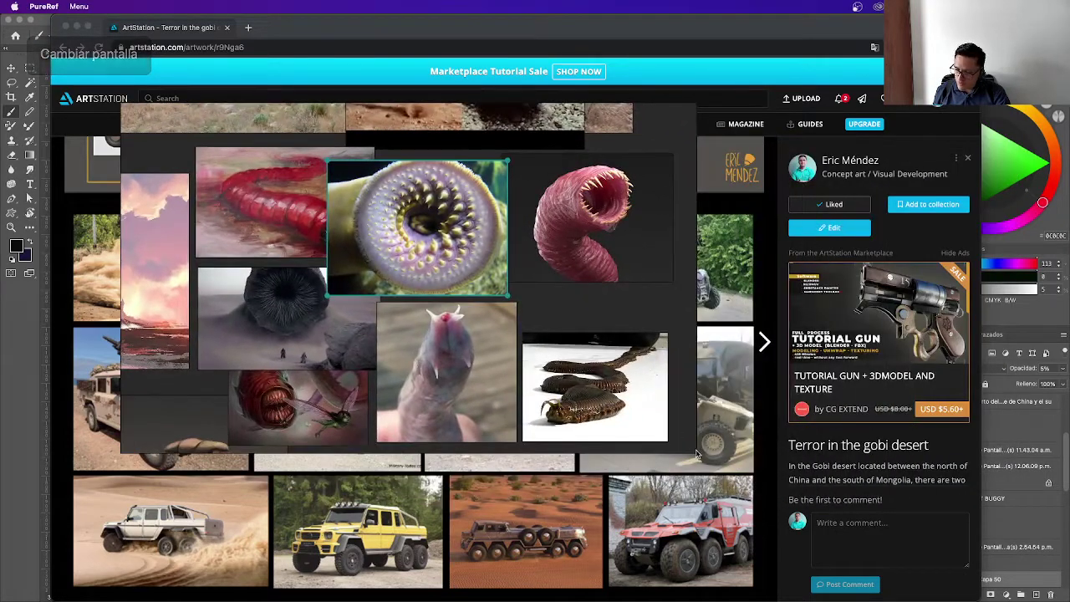
click(607, 387)
scroll(614, 401, down, 2)
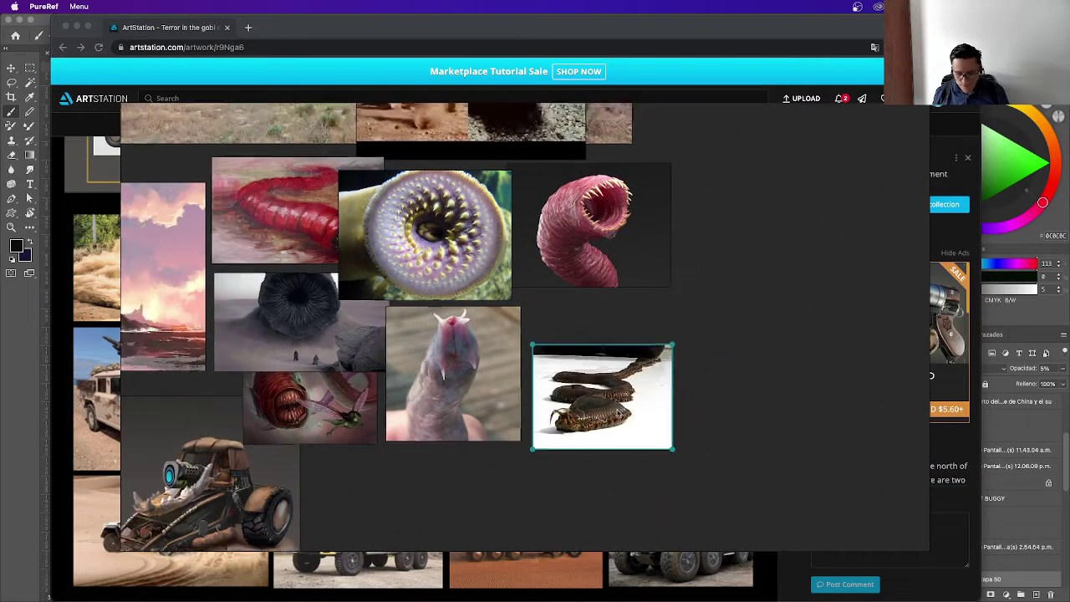
scroll(614, 402, down, 3)
scroll(614, 401, down, 3)
scroll(614, 401, down, 2)
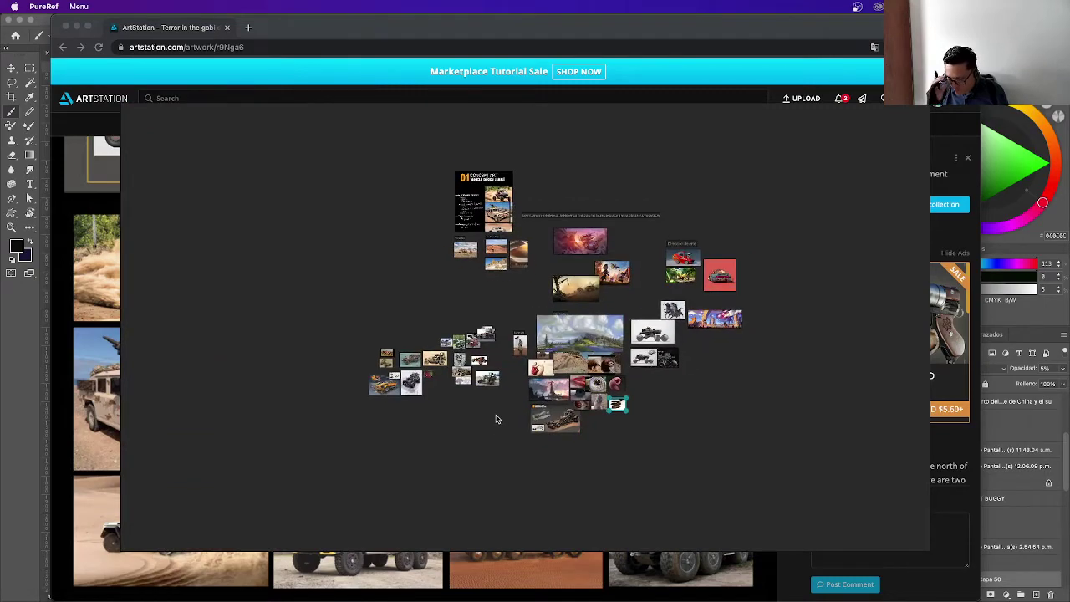
scroll(548, 215, up, 2)
scroll(585, 221, up, 3)
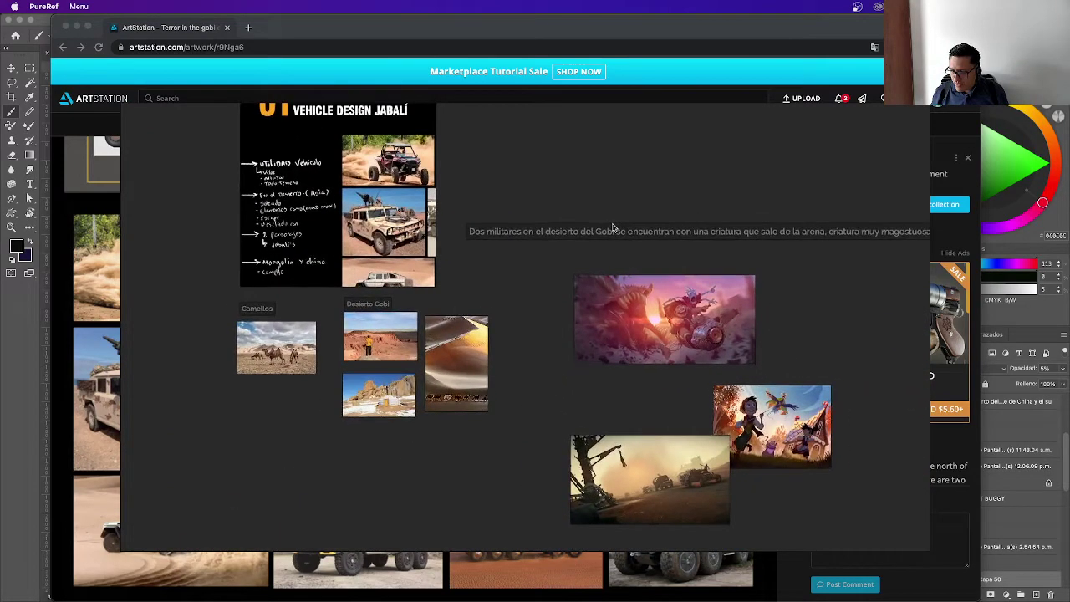
scroll(615, 227, down, 4)
scroll(544, 284, up, 2)
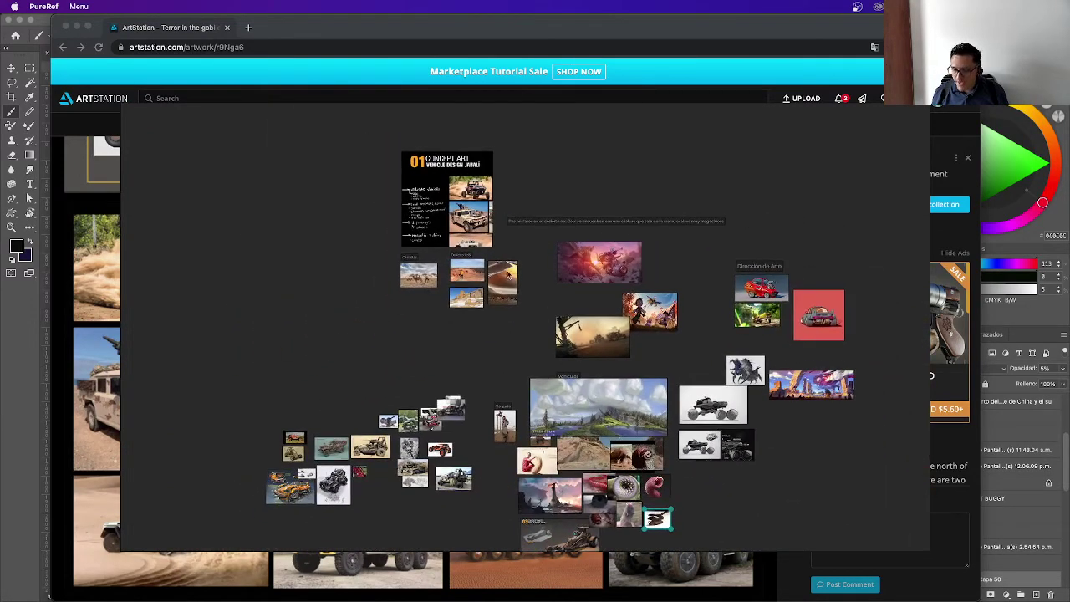
scroll(468, 275, up, 4)
scroll(501, 280, up, 2)
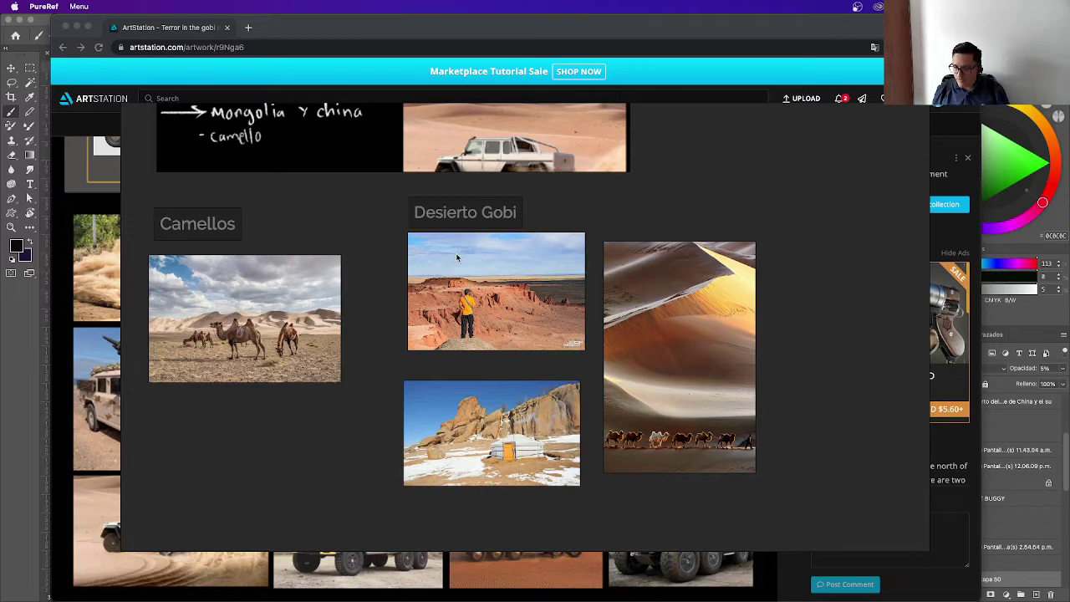
Align the Gobi photo, Desierto Gobi label and dune photo into one neat group
drag(509, 328, 506, 351)
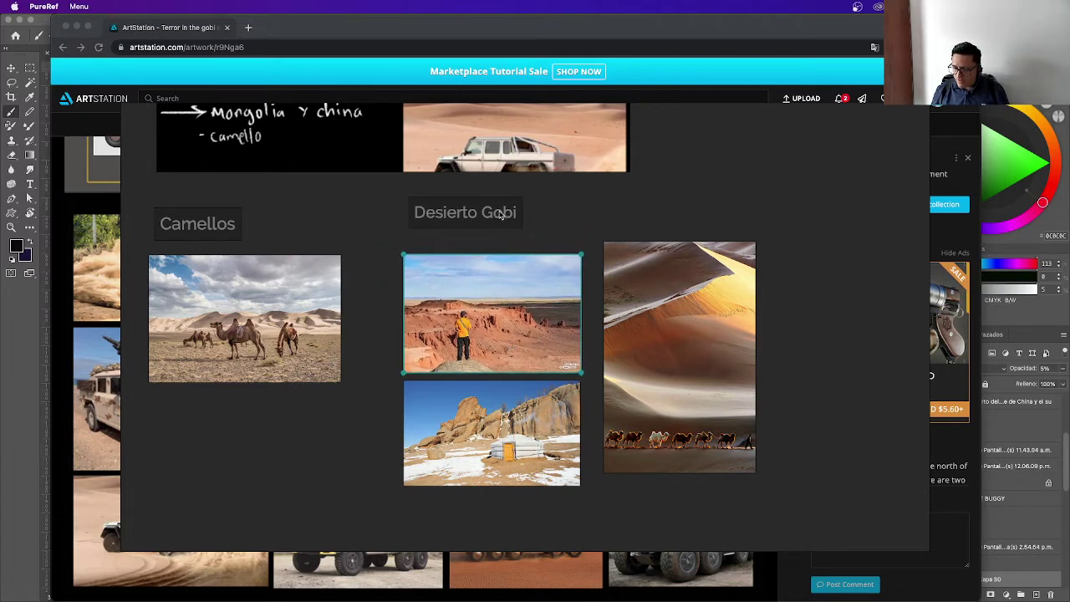
drag(501, 221, 497, 243)
drag(710, 370, 662, 390)
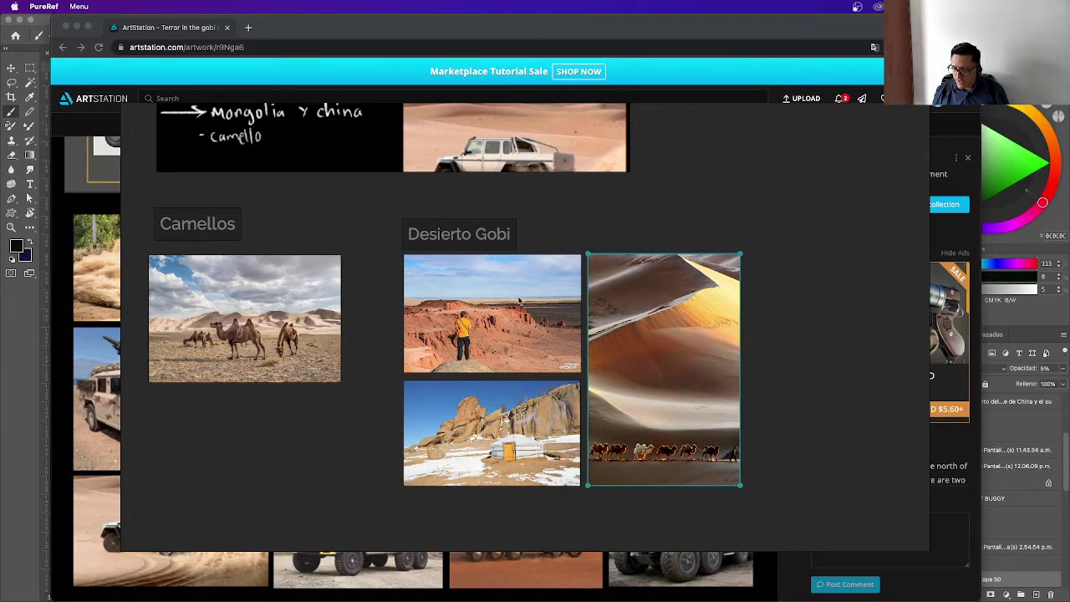
click(762, 356)
scroll(785, 376, down, 5)
Fit all images in view and nudge the kid illustration and desert vehicle image together
scroll(752, 351, down, 3)
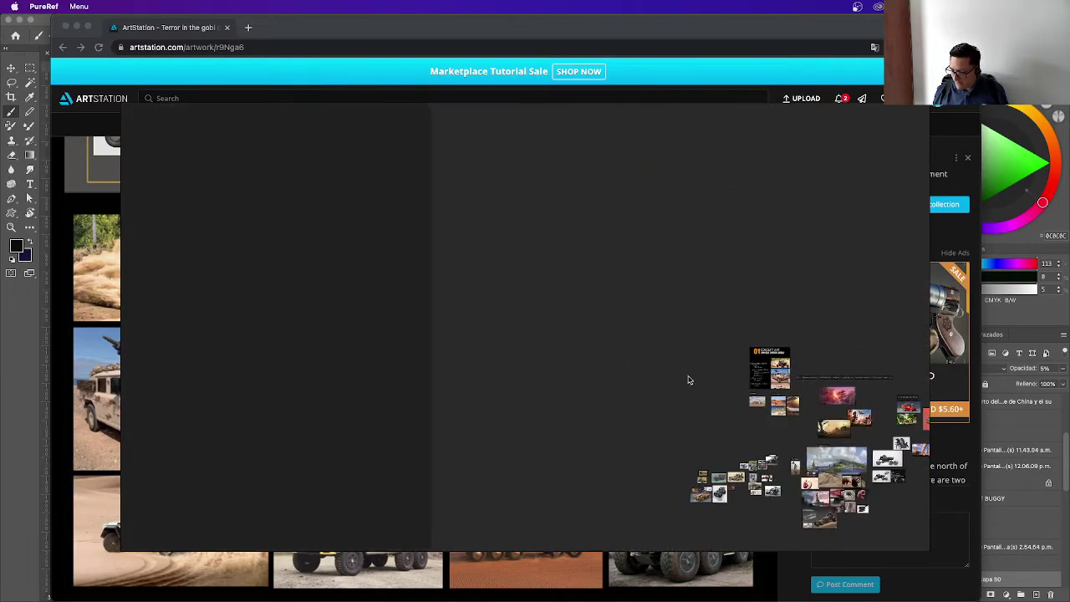
drag(663, 319, 911, 499)
key(f)
click(852, 443)
drag(635, 284, 657, 265)
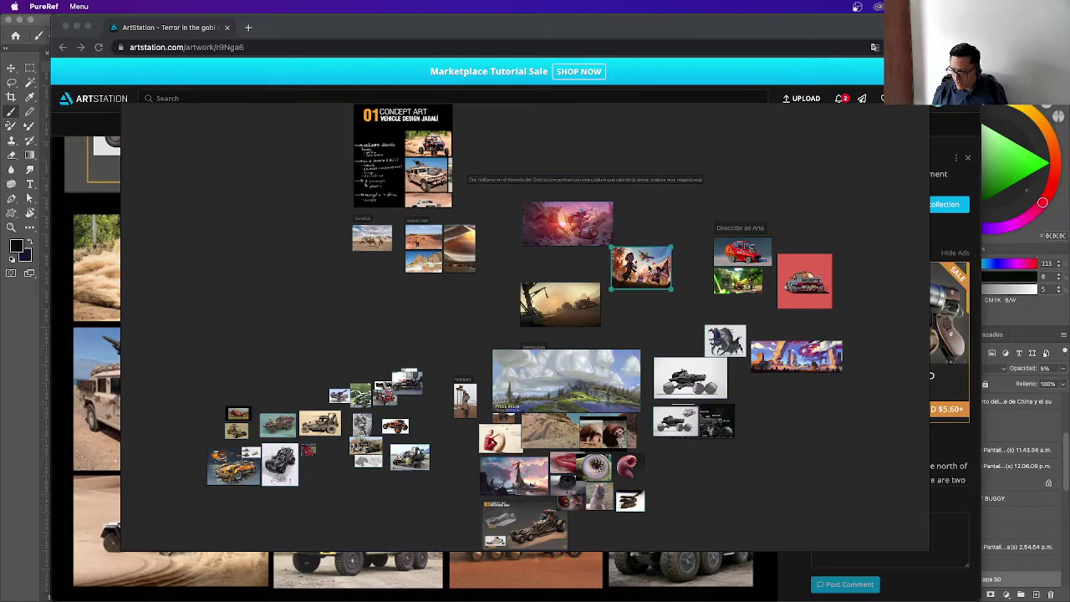
drag(573, 318, 583, 288)
drag(513, 201, 657, 295)
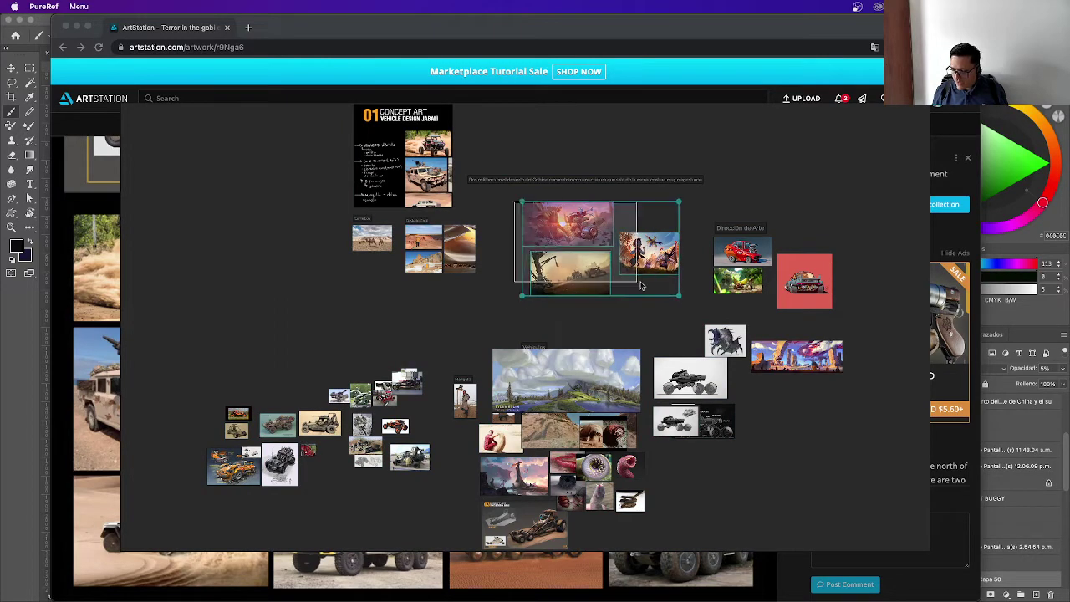
key(f)
Zoom in to frame the Dirección de Arte group
scroll(750, 392, down, 3)
scroll(715, 386, down, 1)
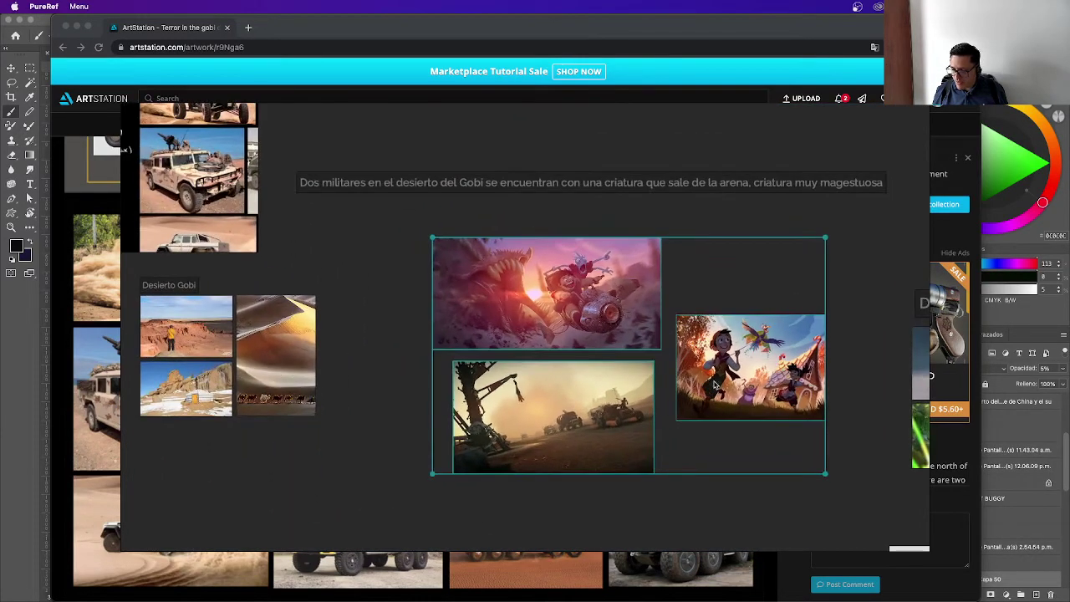
scroll(742, 391, down, 1)
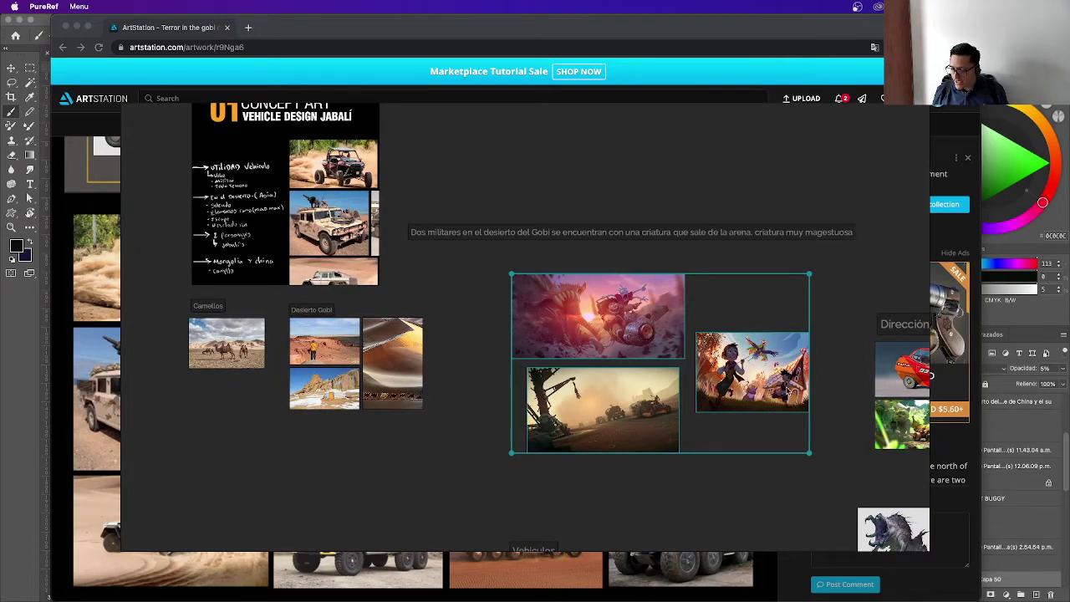
scroll(786, 390, down, 1)
scroll(786, 390, down, 3)
click(823, 389)
key(f)
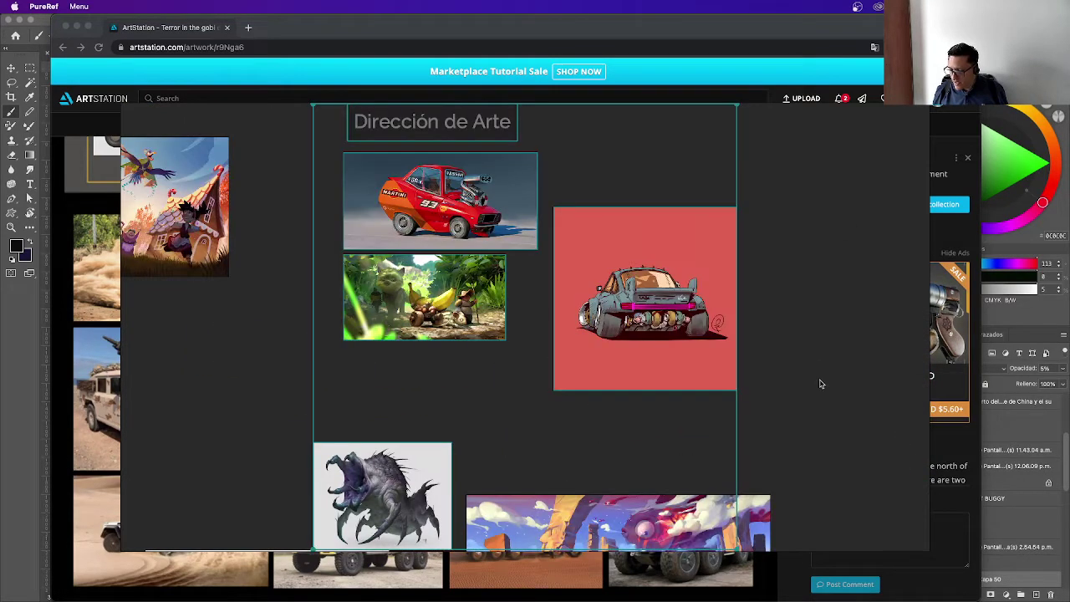
click(790, 314)
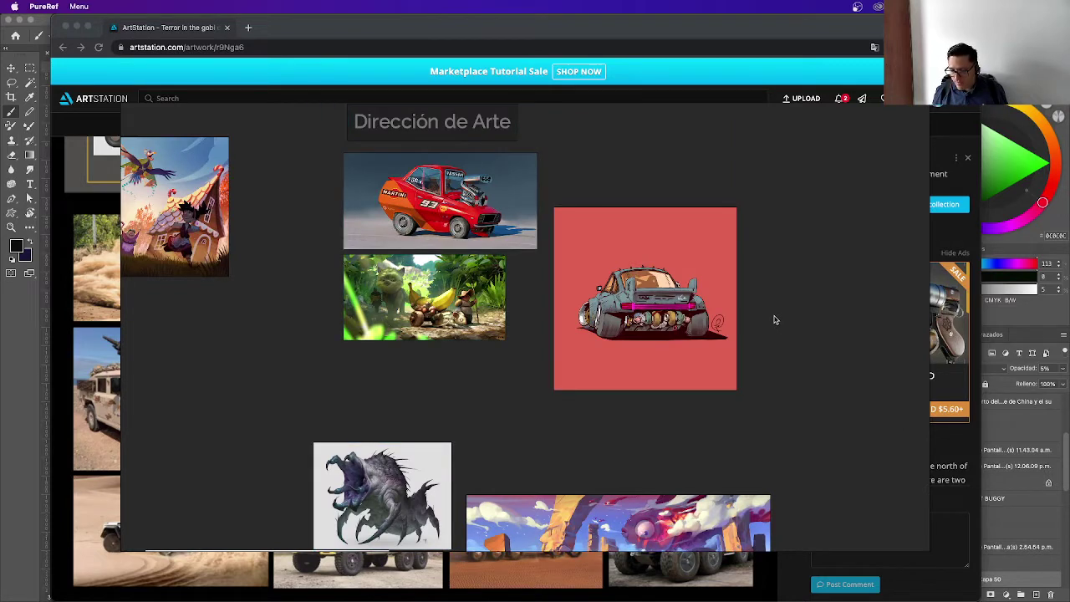
Pack the creature and landscape images tightly beneath the red car references
drag(382, 502, 394, 418)
drag(618, 527, 626, 430)
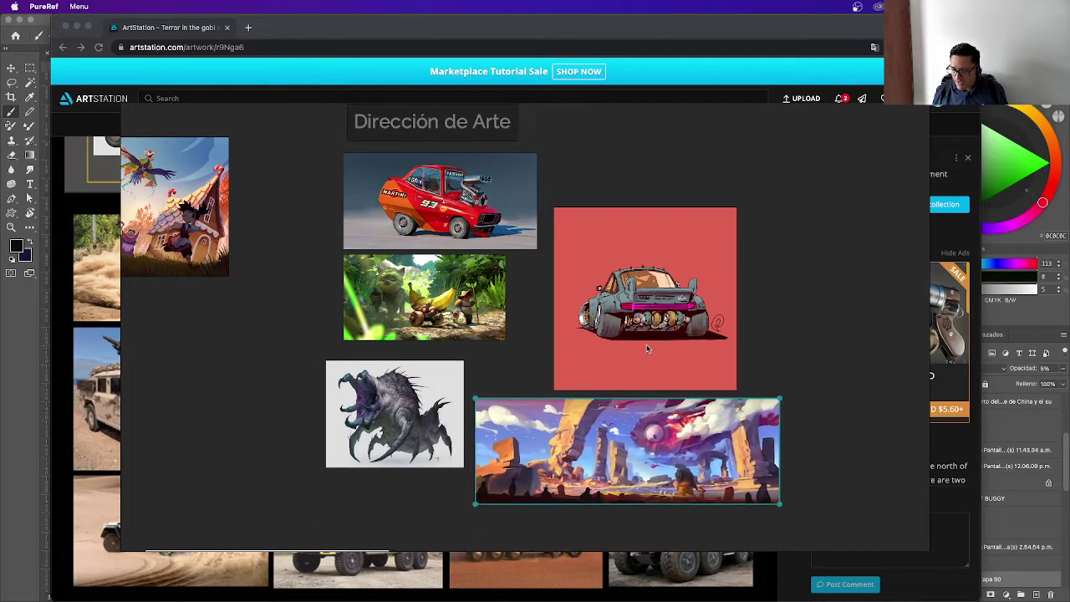
drag(647, 349, 642, 299)
drag(622, 445, 622, 403)
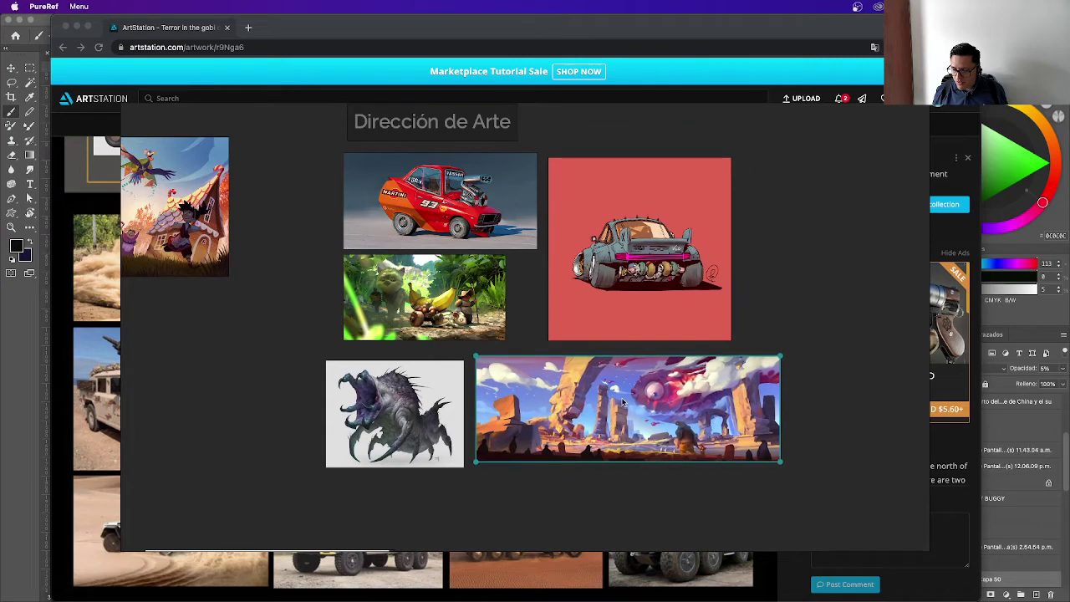
drag(456, 399, 459, 392)
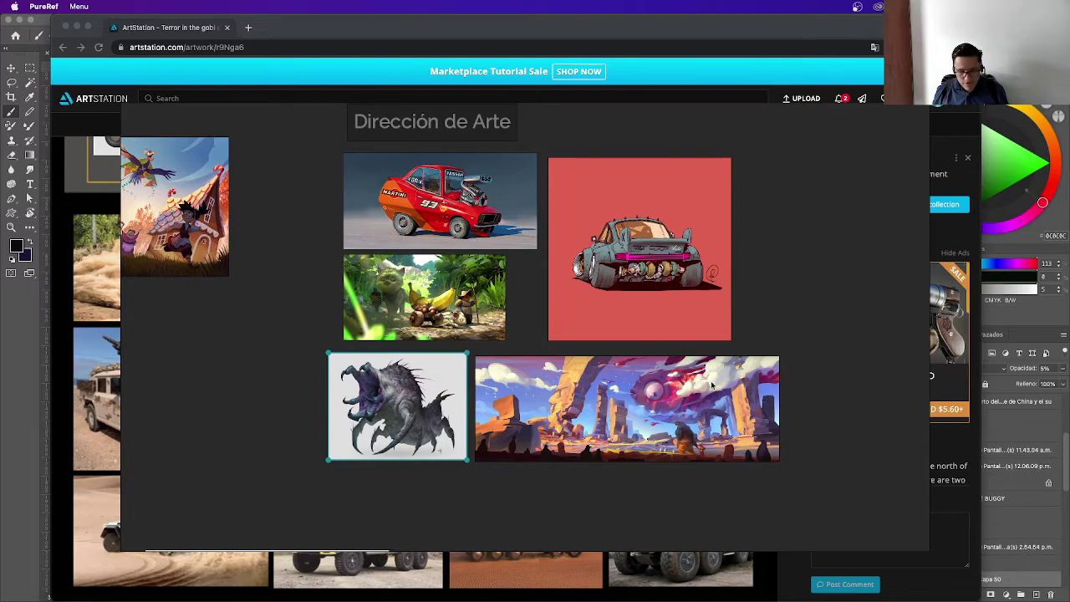
scroll(724, 410, down, 3)
scroll(724, 410, down, 3)
scroll(656, 422, down, 3)
Move the Vehiculos label up-left and the cloudy landscape to the top-left
scroll(630, 420, down, 2)
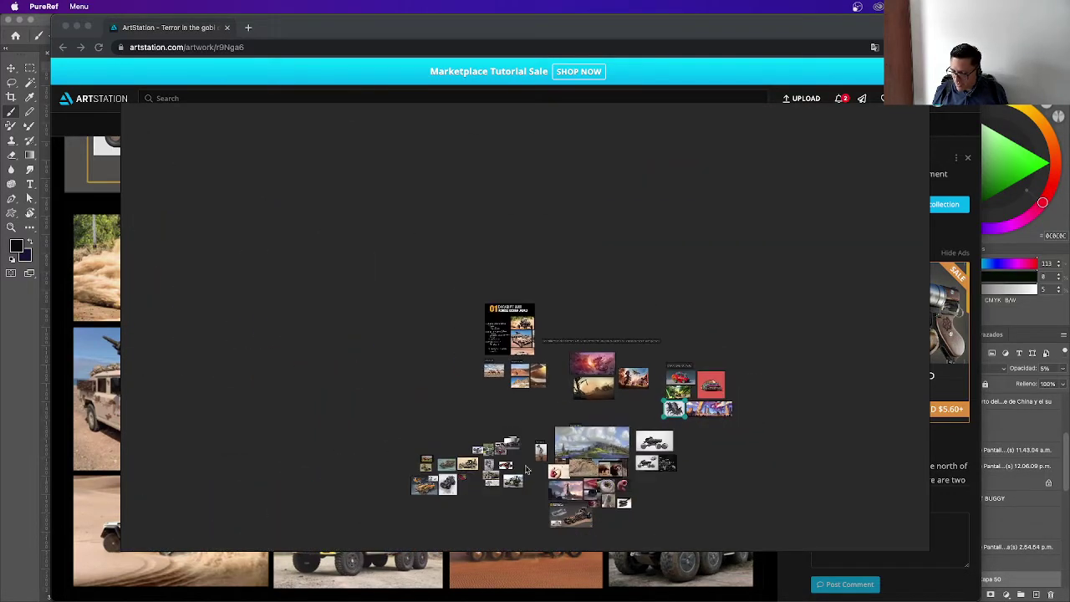
drag(397, 423, 649, 540)
key(f)
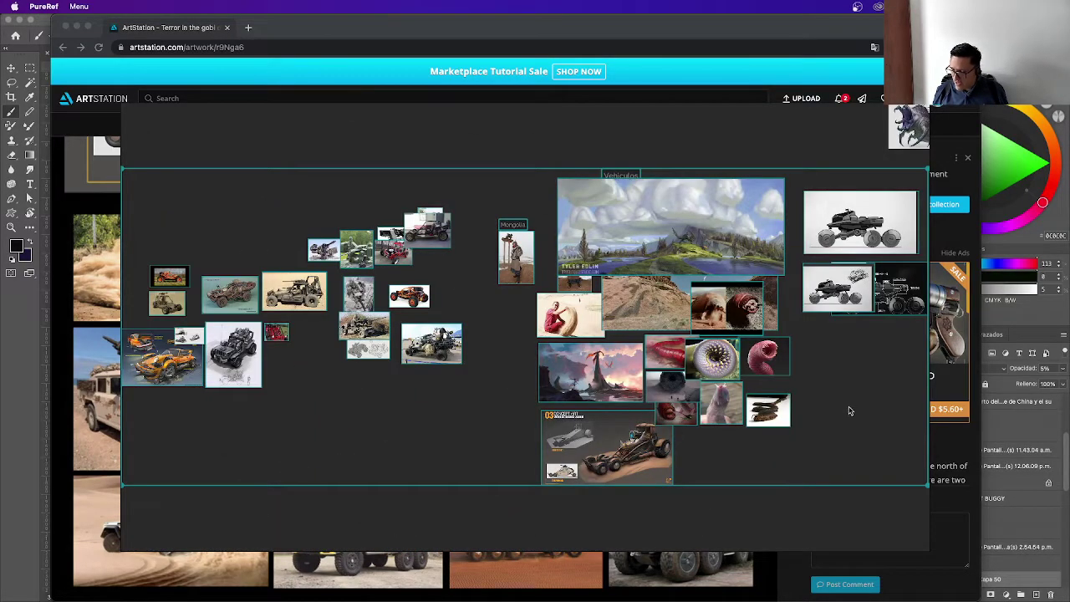
click(849, 411)
drag(622, 177, 578, 168)
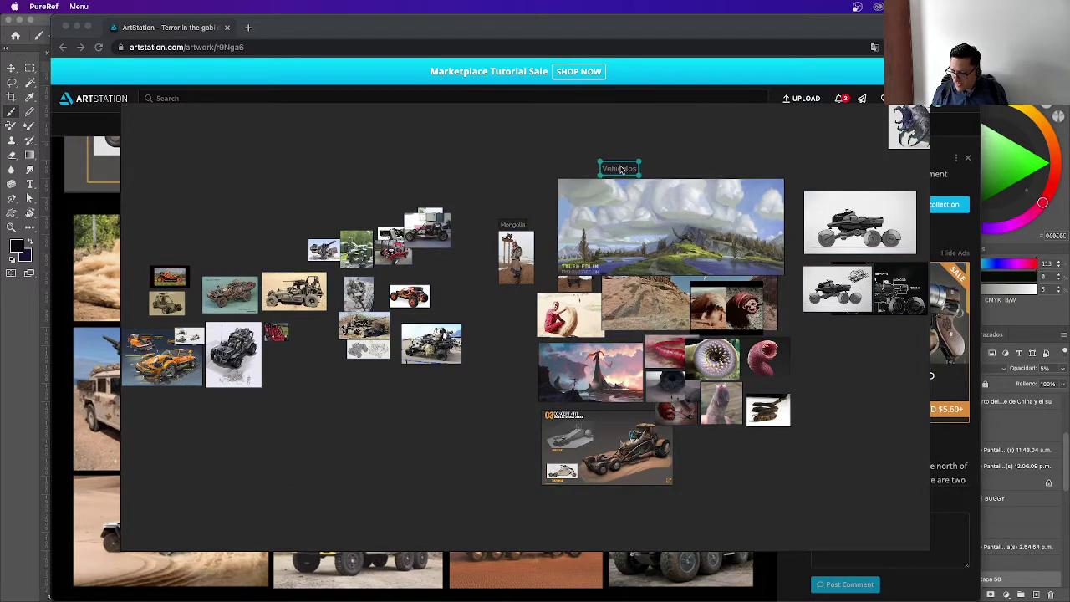
drag(612, 220, 625, 206)
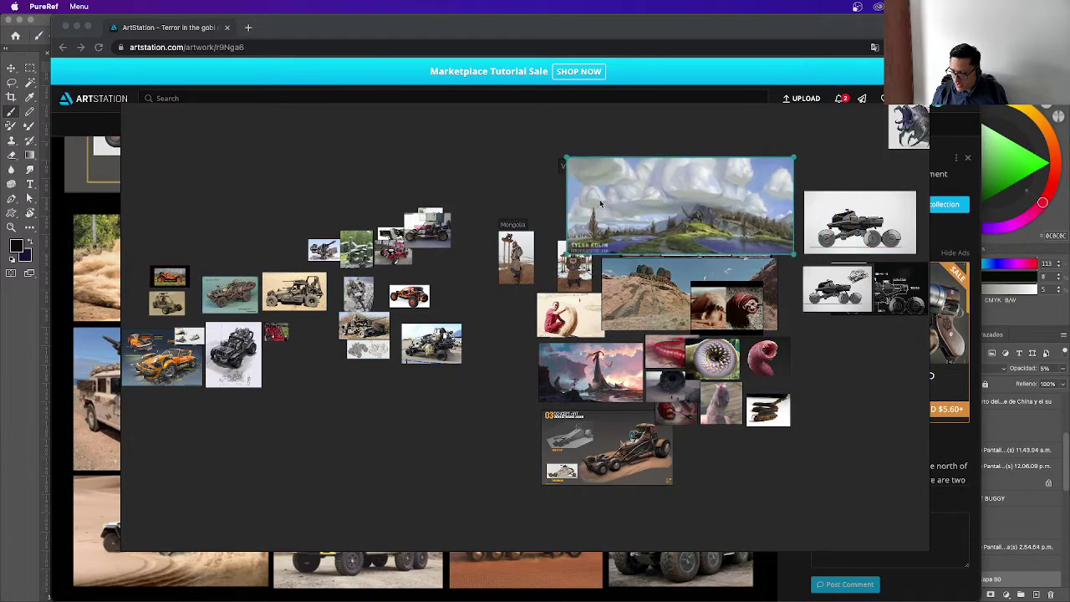
drag(788, 252, 339, 188)
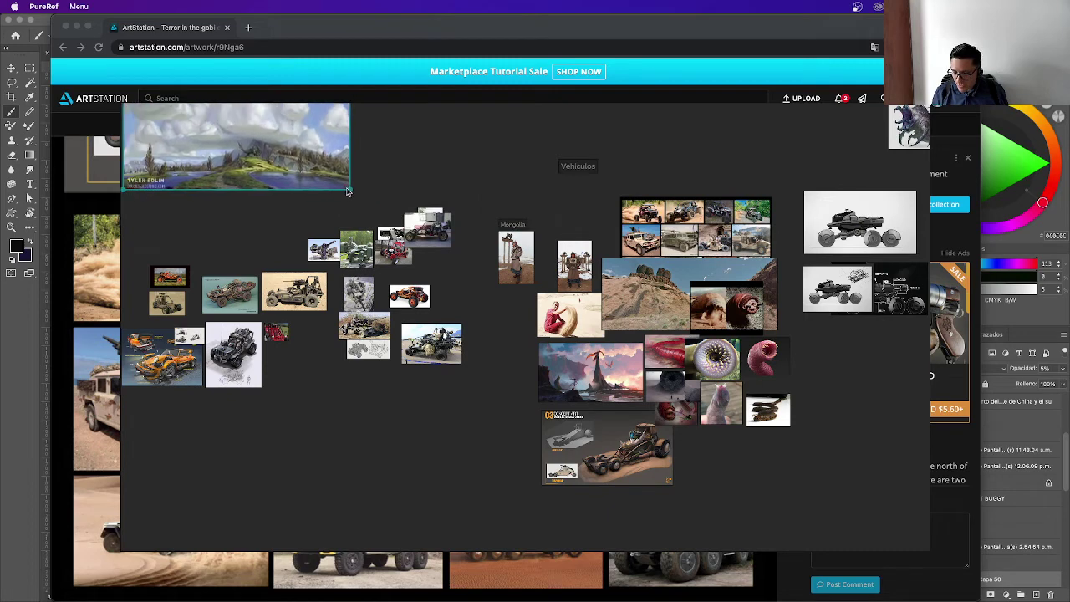
Shift the vehicle grid and figure photo left and pull the worm photo out from behind the desert landscape
drag(694, 226, 676, 203)
drag(574, 263, 555, 259)
drag(726, 313, 770, 336)
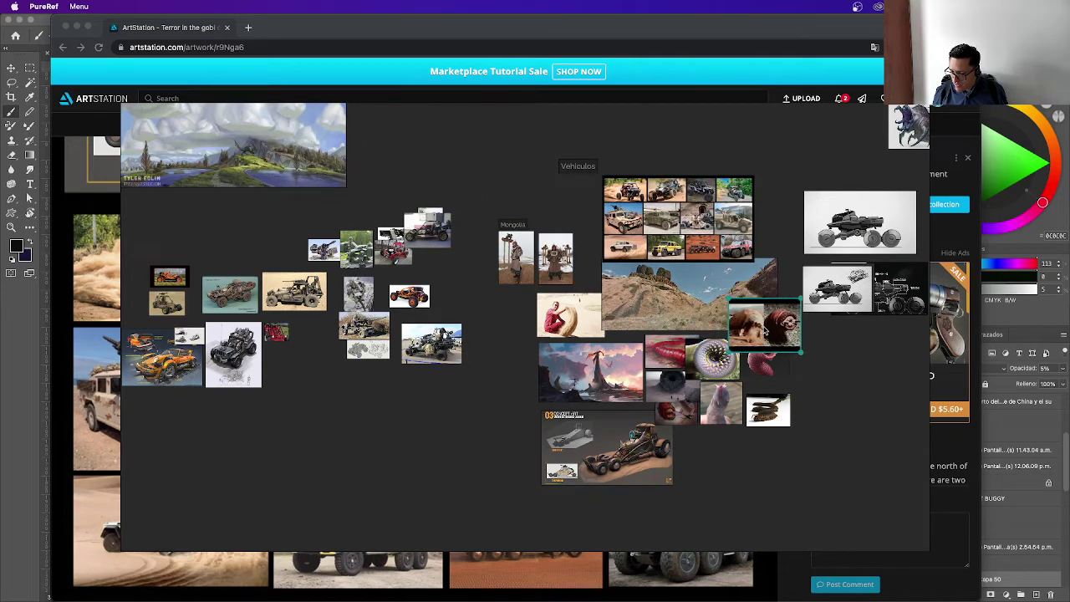
drag(736, 284, 746, 286)
drag(761, 353, 823, 389)
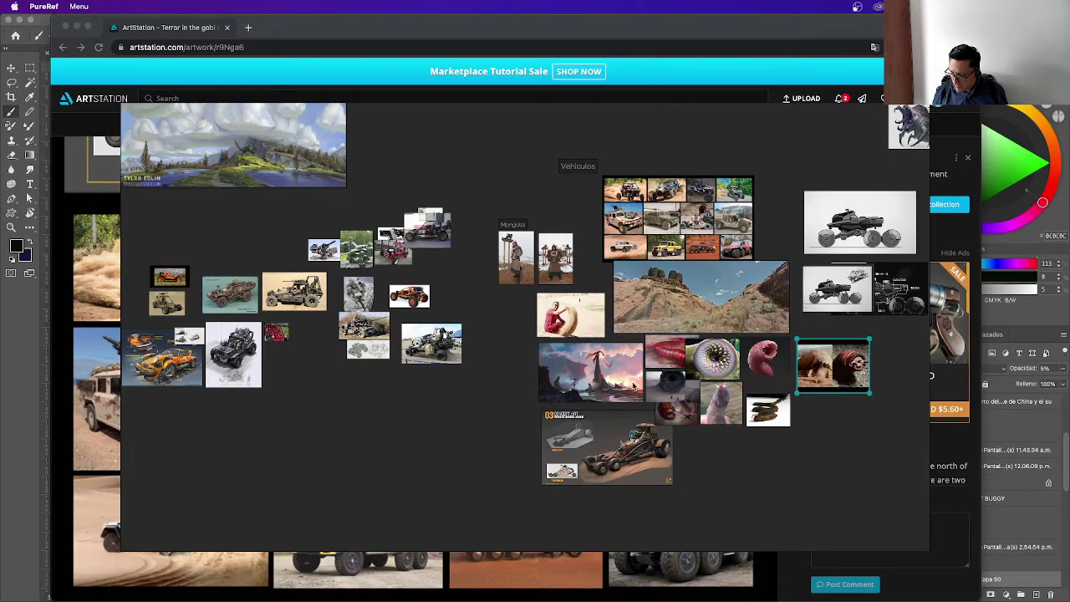
Move the red figure, buggy concept sheet, fantasy landscape and red worm photos down-left
drag(575, 320, 530, 323)
drag(642, 433, 578, 483)
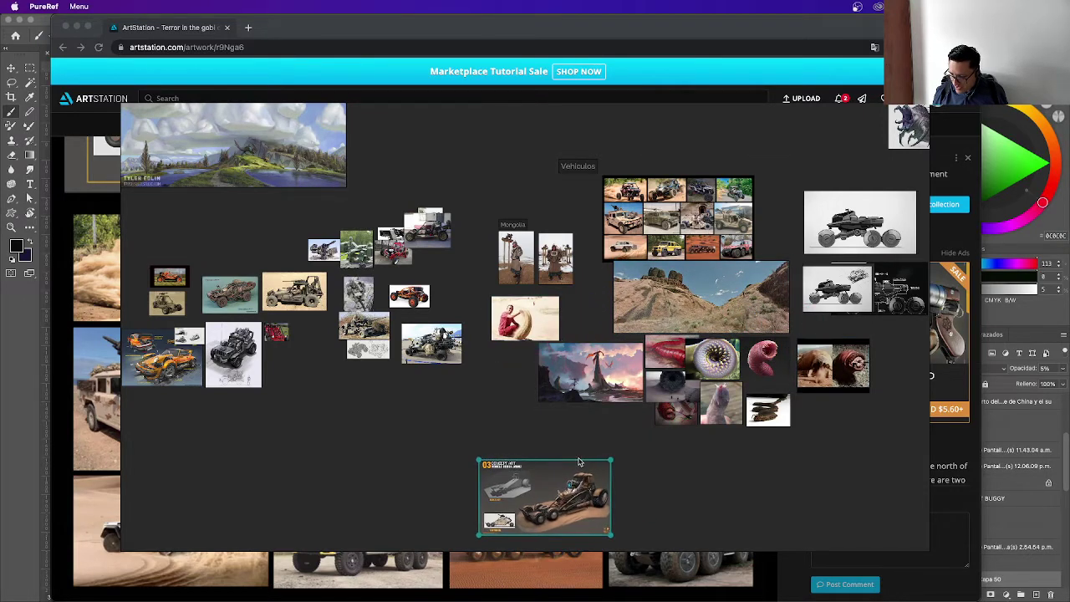
drag(585, 372, 521, 419)
drag(666, 352, 640, 408)
Settle the desert landscape, add the 'Aka Allghoi Khorhoi' title note and place the red worm photo
drag(712, 357, 702, 383)
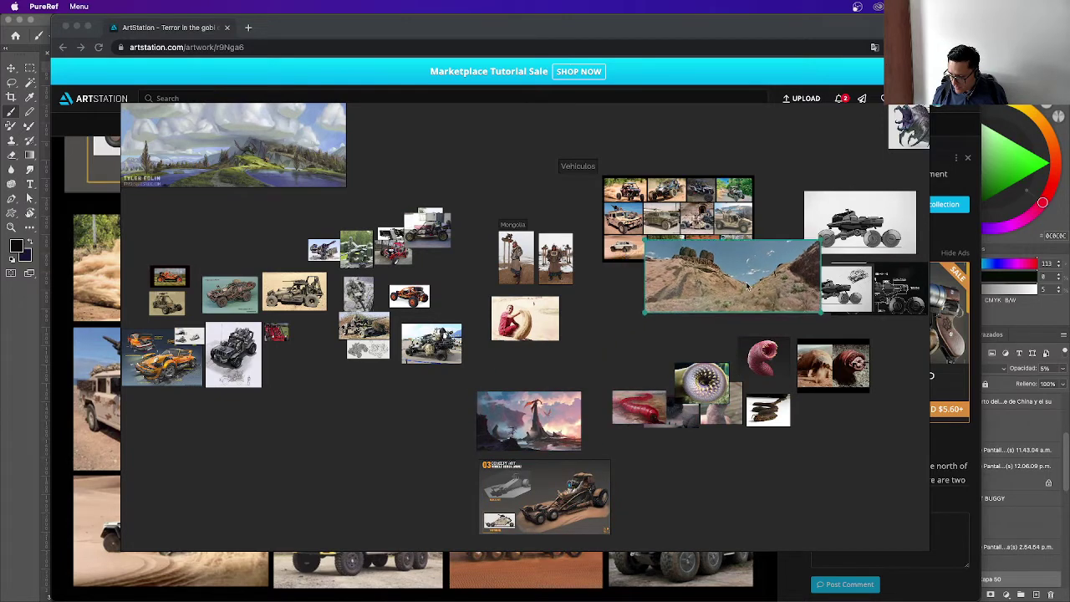
drag(702, 315, 668, 298)
key(ctrl+v)
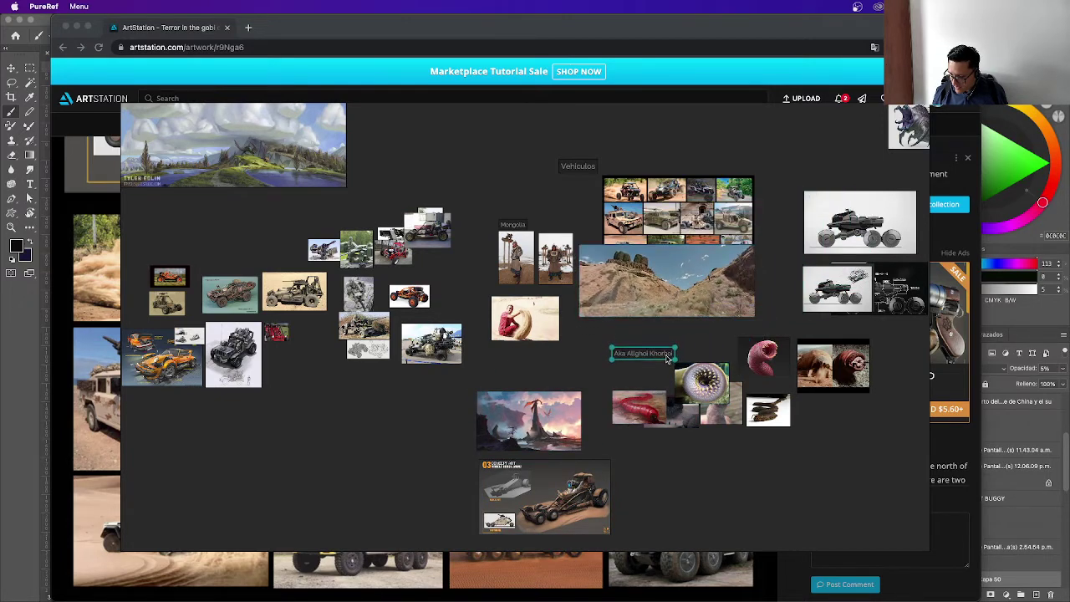
mouse_move(660, 414)
mouse_down()
mouse_move(665, 393)
mouse_move(652, 417)
mouse_up()
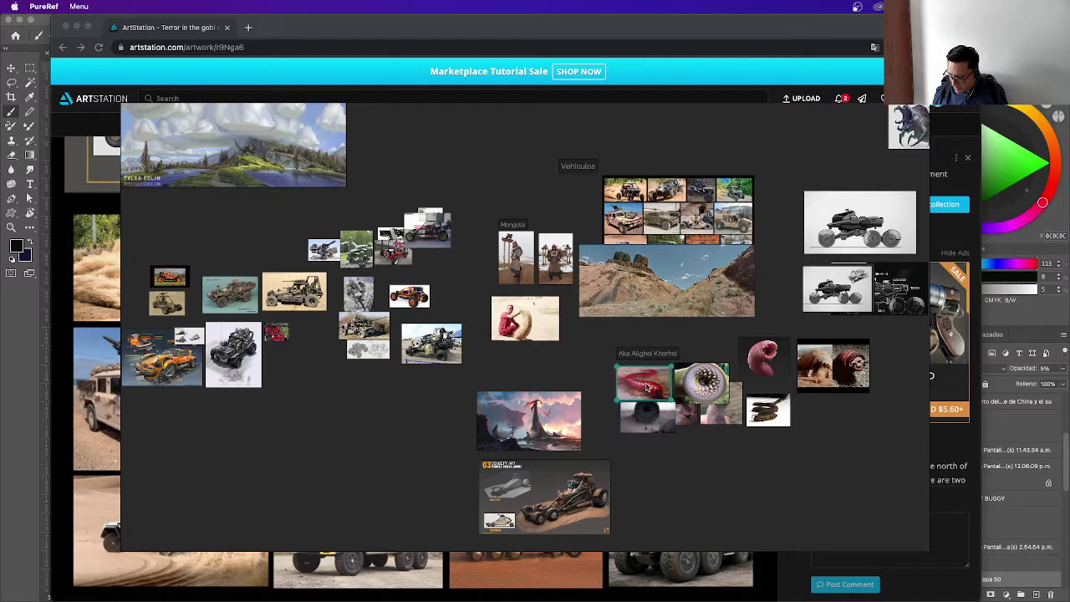
click(660, 385)
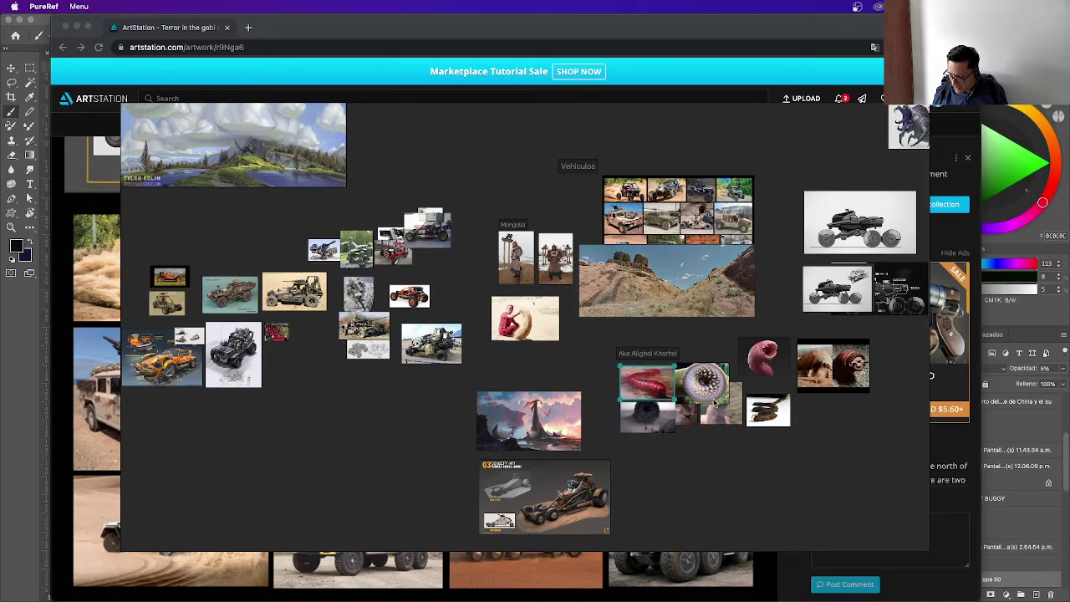
Gather the small red worm, hand, snake and pink worm photos into a grid below the title
drag(700, 424, 647, 461)
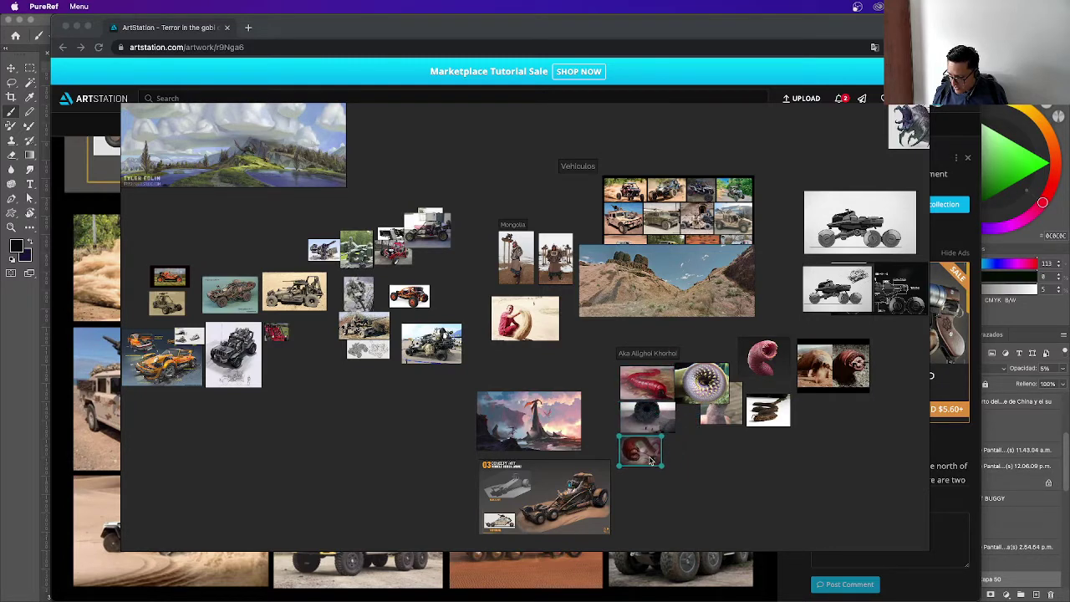
click(710, 425)
drag(710, 428, 675, 482)
scroll(722, 425, up, 3)
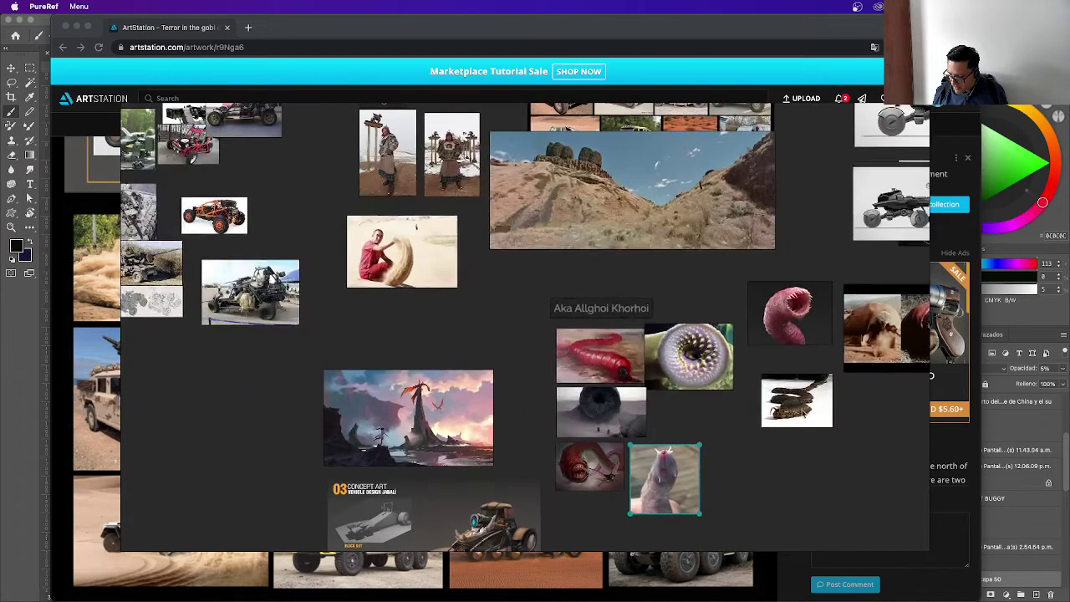
mouse_move(799, 402)
mouse_down()
mouse_move(711, 426)
mouse_move(691, 409)
mouse_up()
drag(688, 356, 698, 345)
click(689, 409)
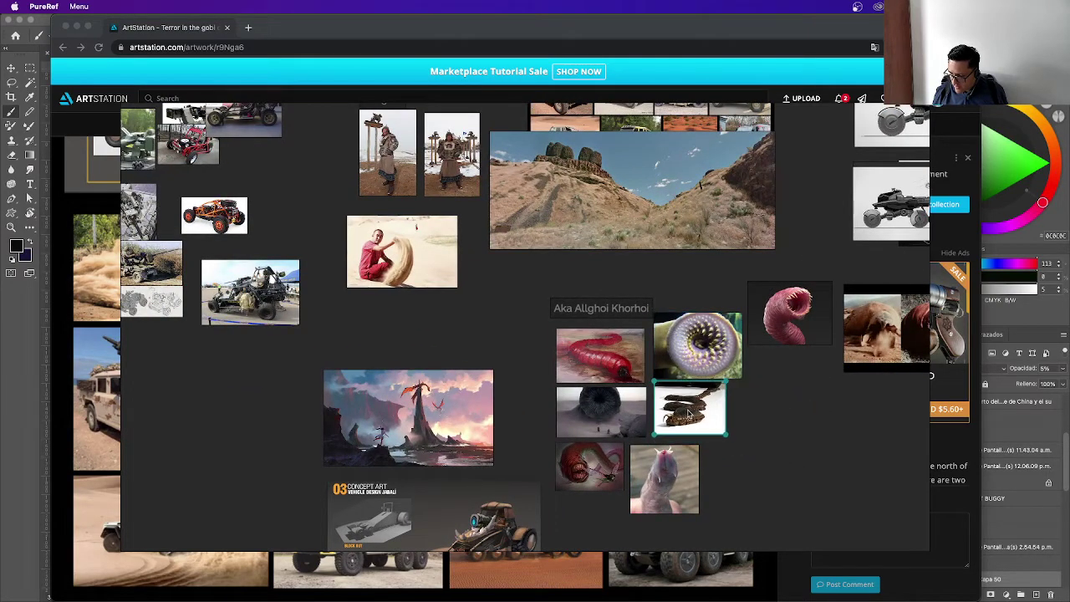
drag(789, 335, 768, 430)
click(665, 478)
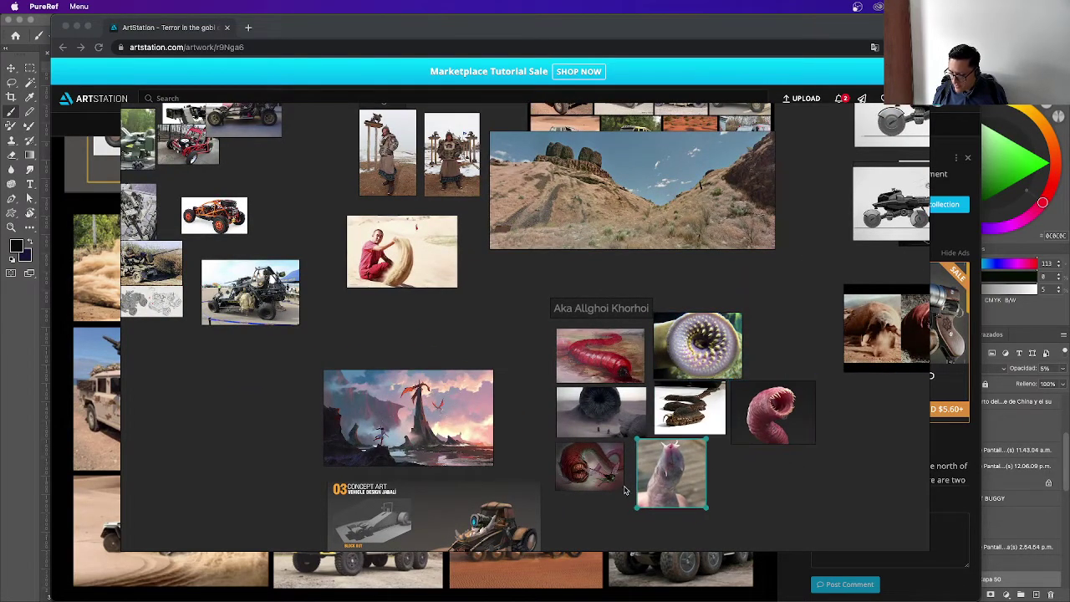
scroll(659, 478, down, 2)
scroll(659, 479, up, 2)
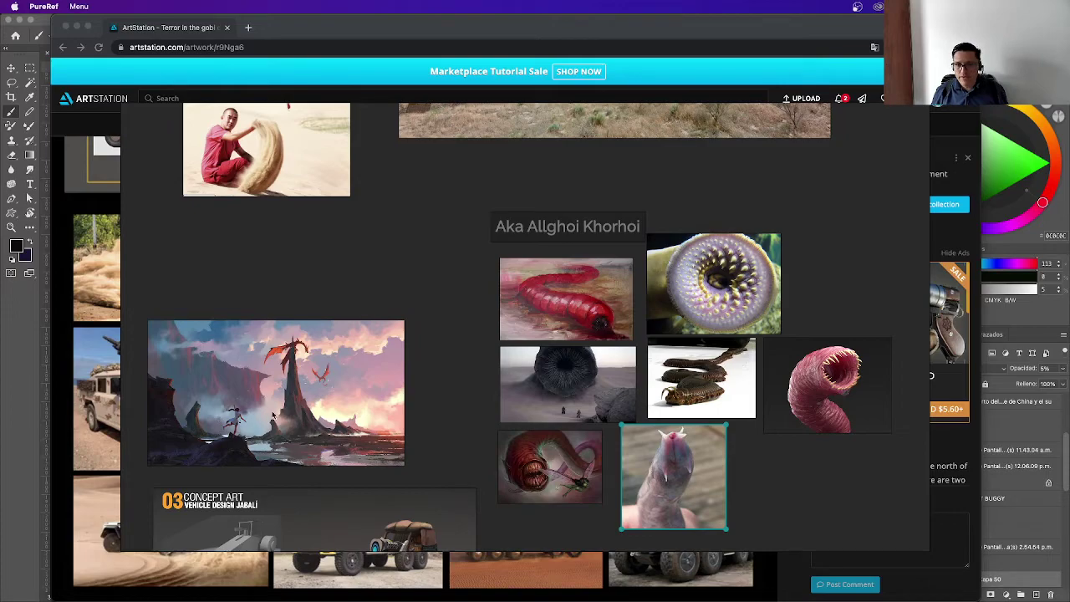
scroll(640, 382, down, 5)
scroll(611, 393, up, 1)
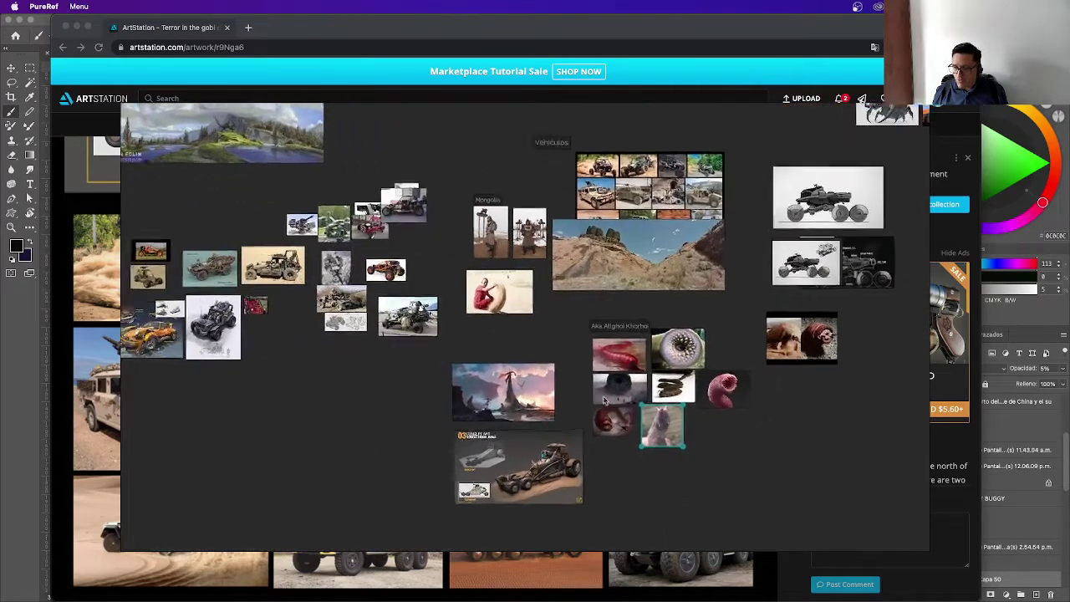
scroll(605, 401, up, 1)
scroll(609, 402, up, 1)
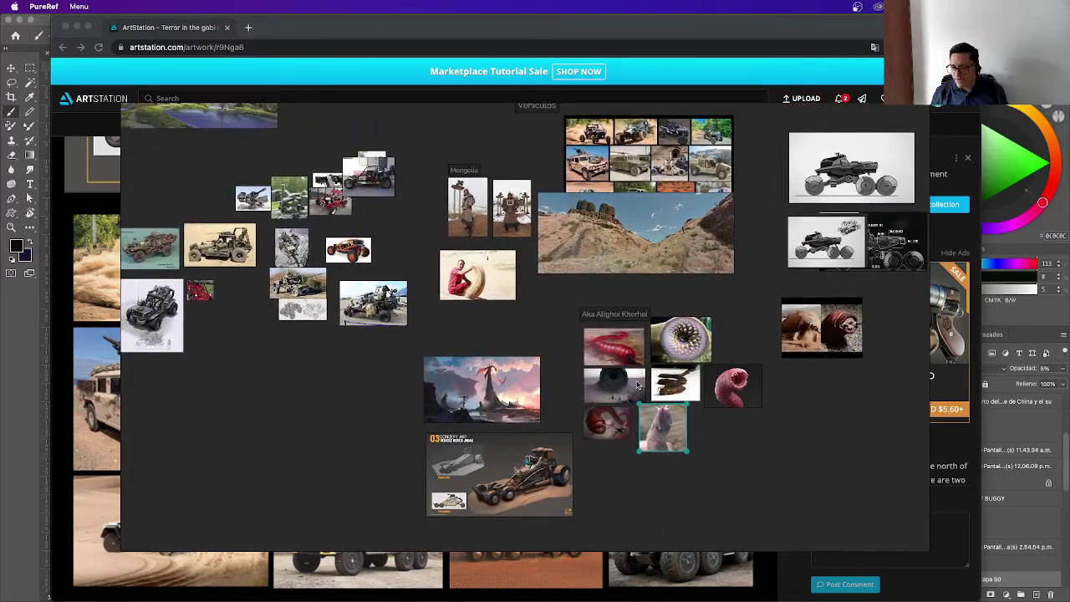
double_click(474, 206)
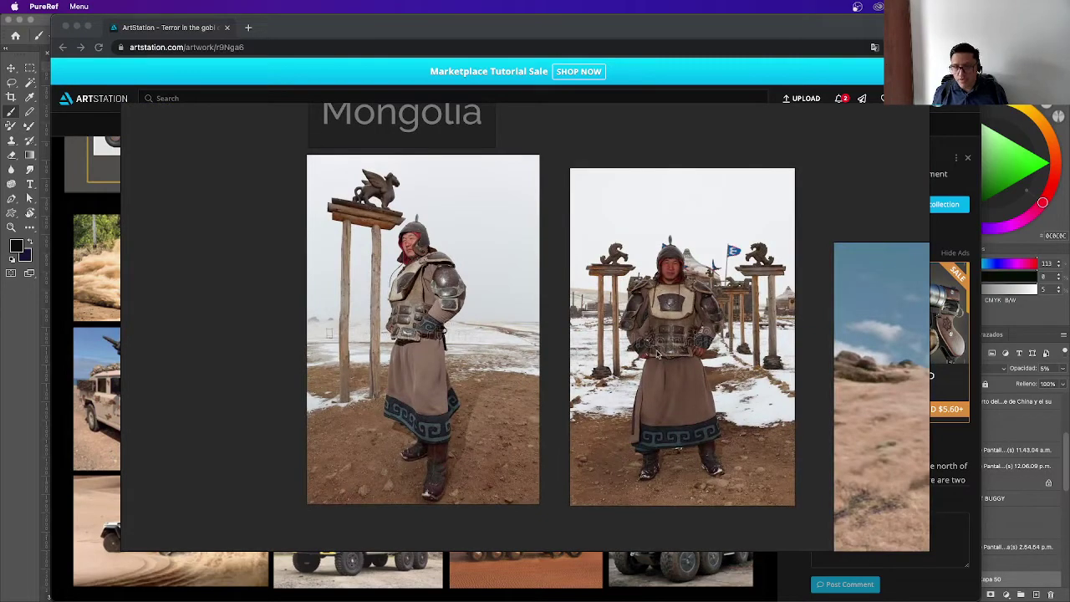
scroll(707, 434, down, 2)
scroll(707, 434, down, 3)
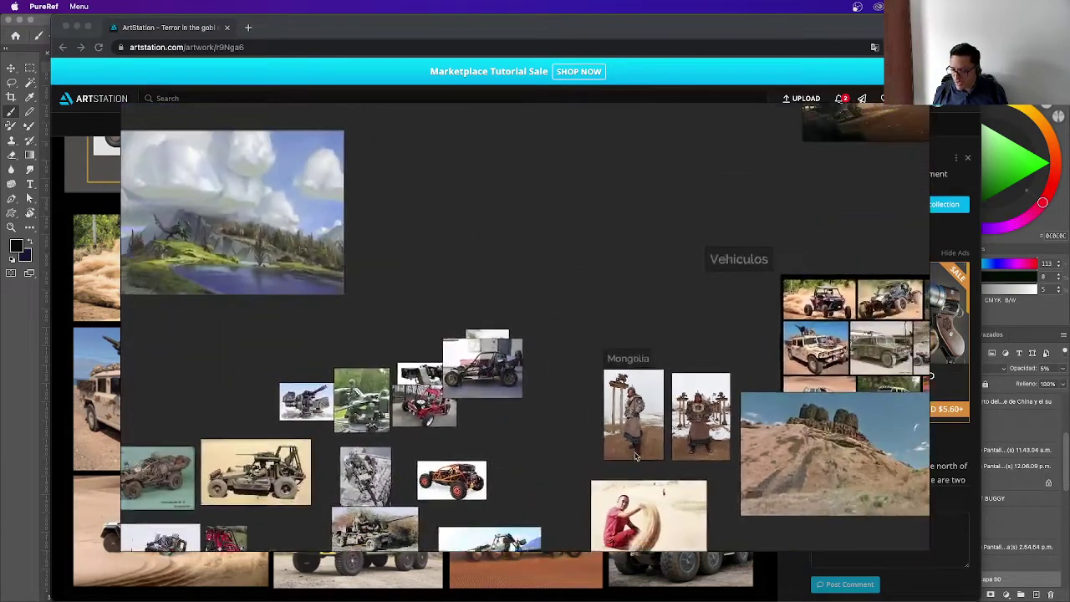
scroll(618, 456, down, 2)
scroll(577, 476, down, 2)
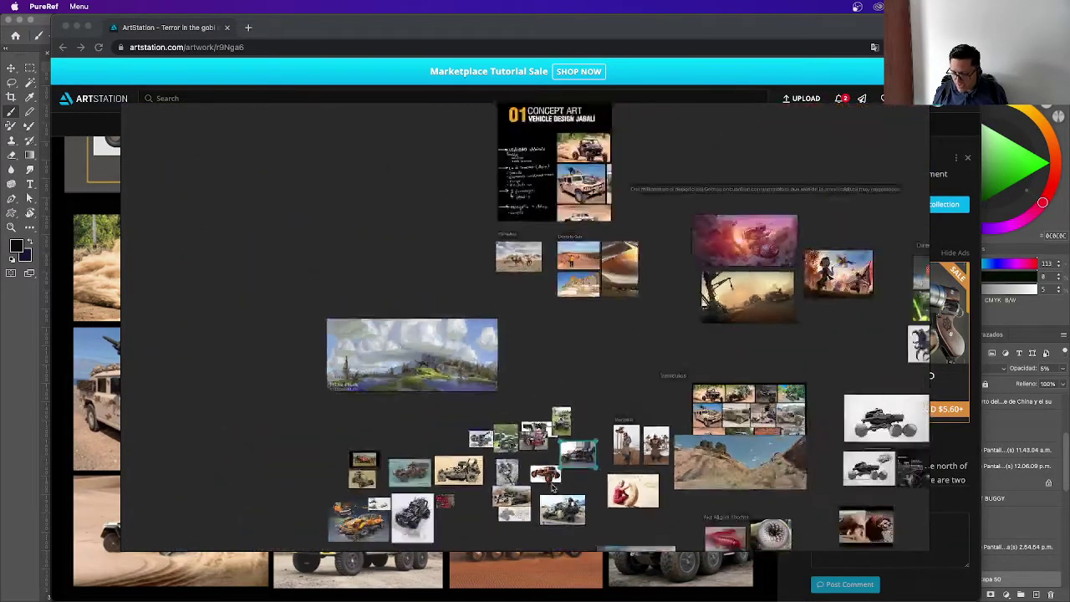
scroll(585, 485, down, 1)
scroll(645, 518, up, 3)
click(428, 420)
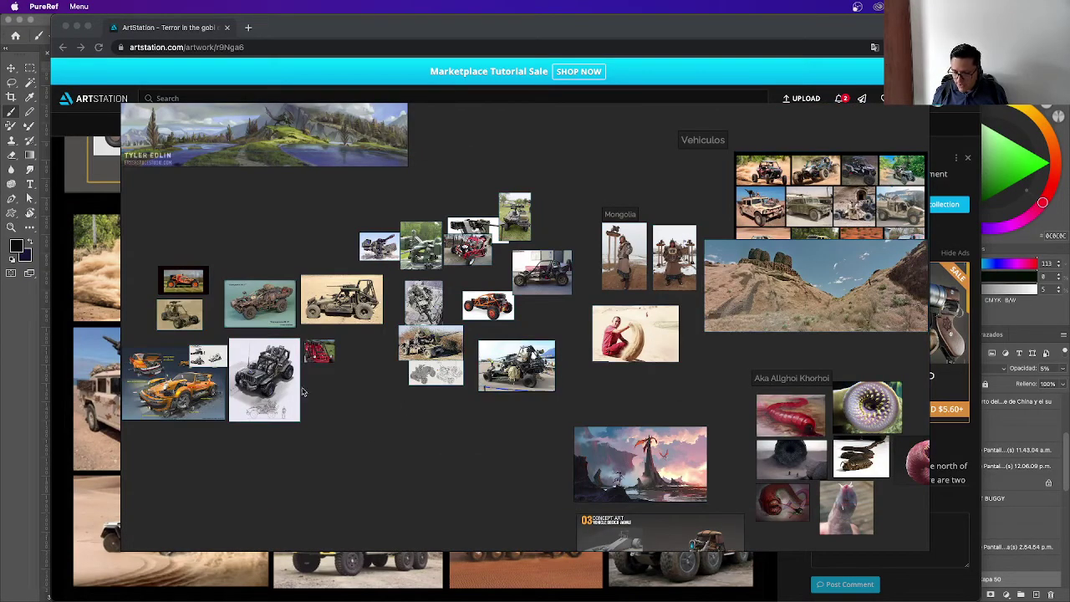
scroll(234, 389, up, 3)
scroll(738, 336, up, 3)
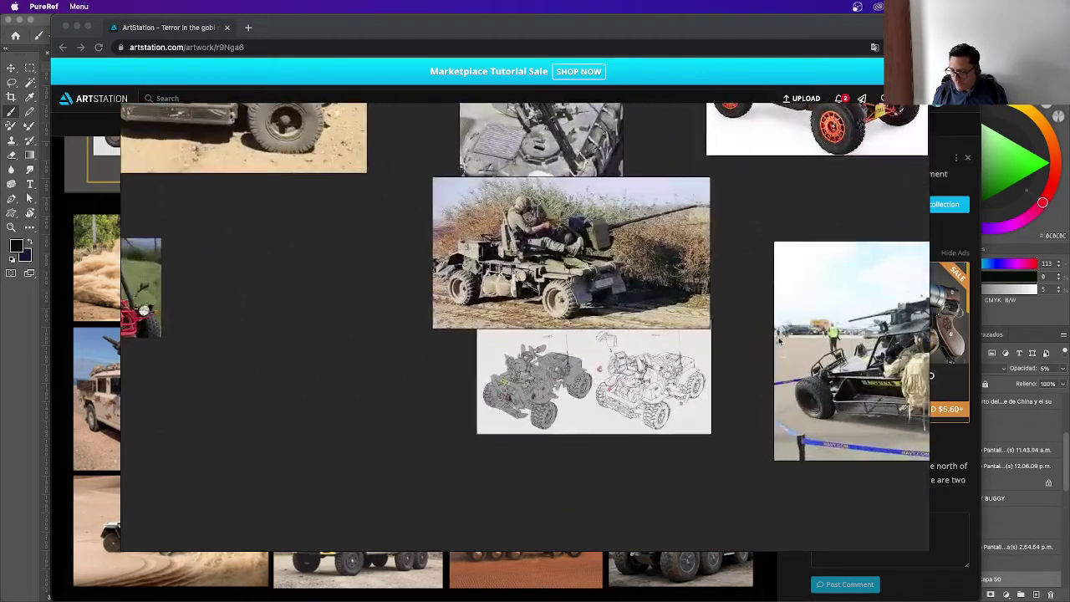
scroll(739, 336, down, 3)
scroll(739, 336, down, 1)
click(645, 215)
drag(639, 210, 620, 207)
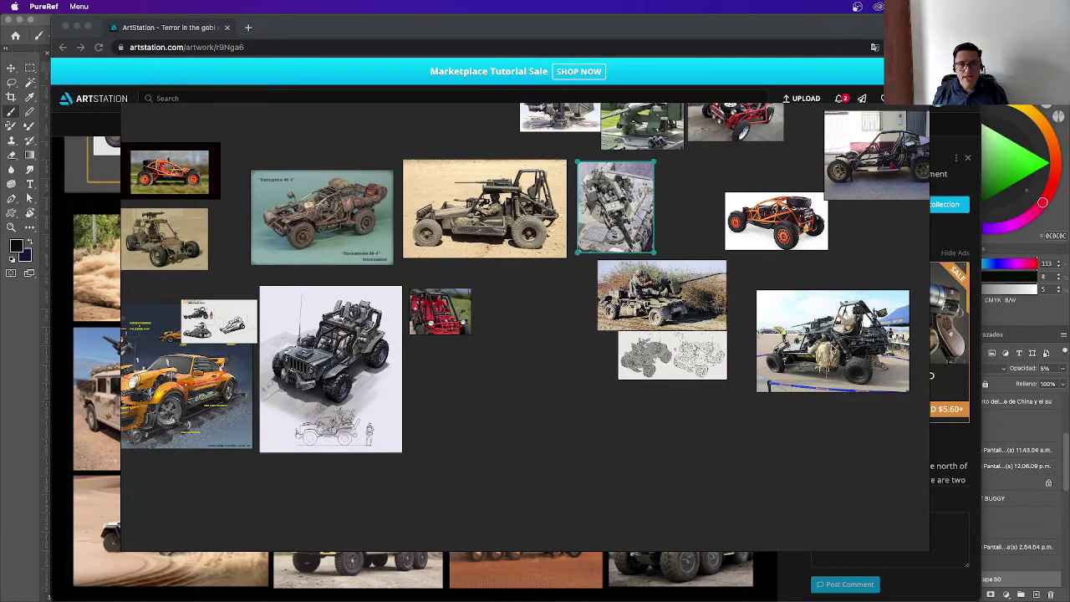
scroll(815, 366, down, 10)
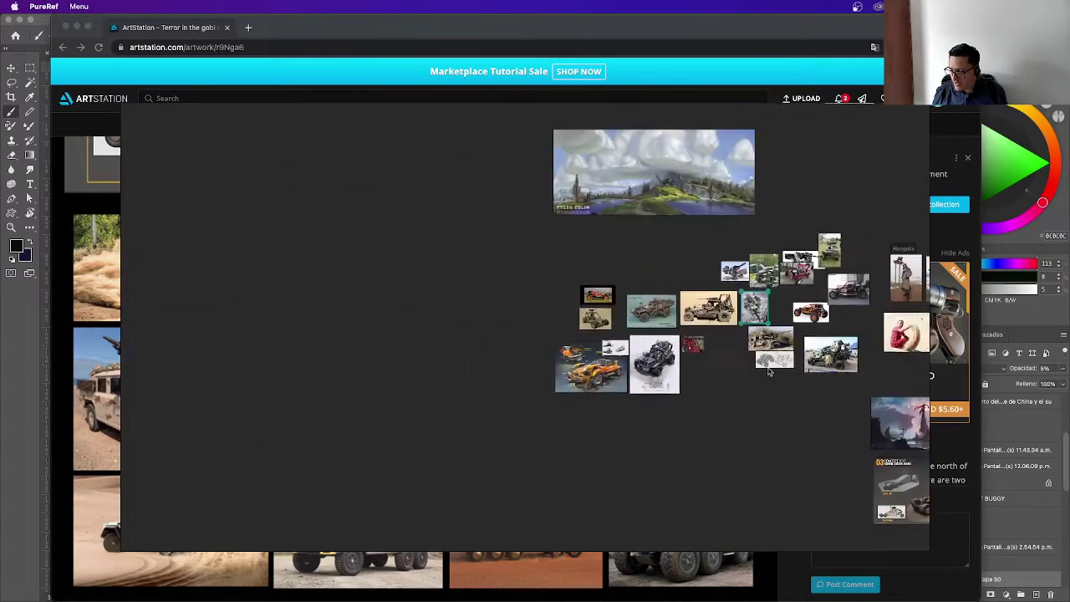
drag(724, 279, 831, 359)
key(f)
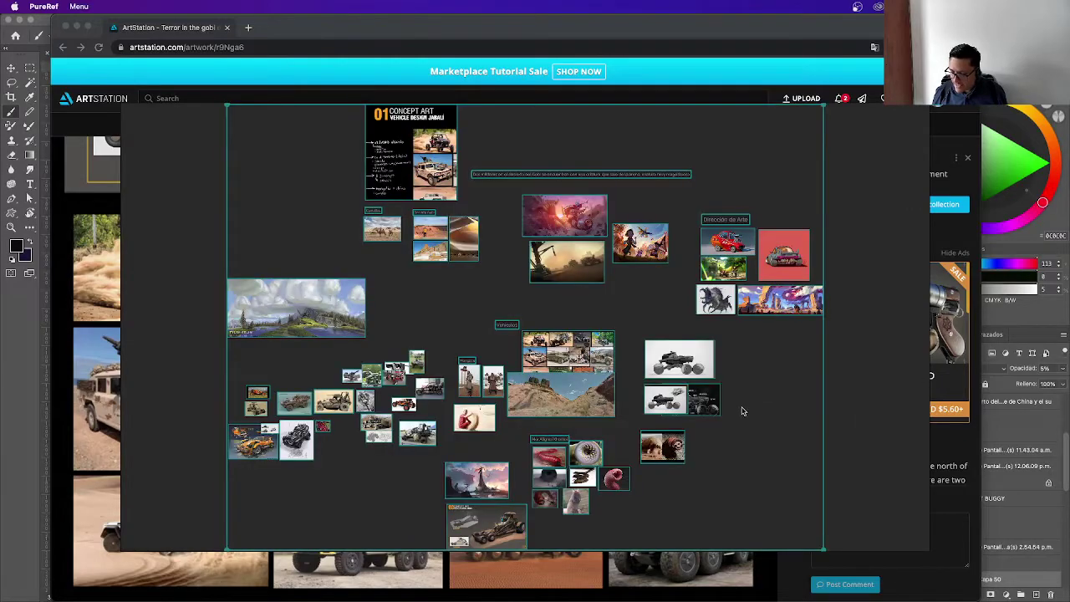
scroll(687, 452, up, 3)
click(606, 472)
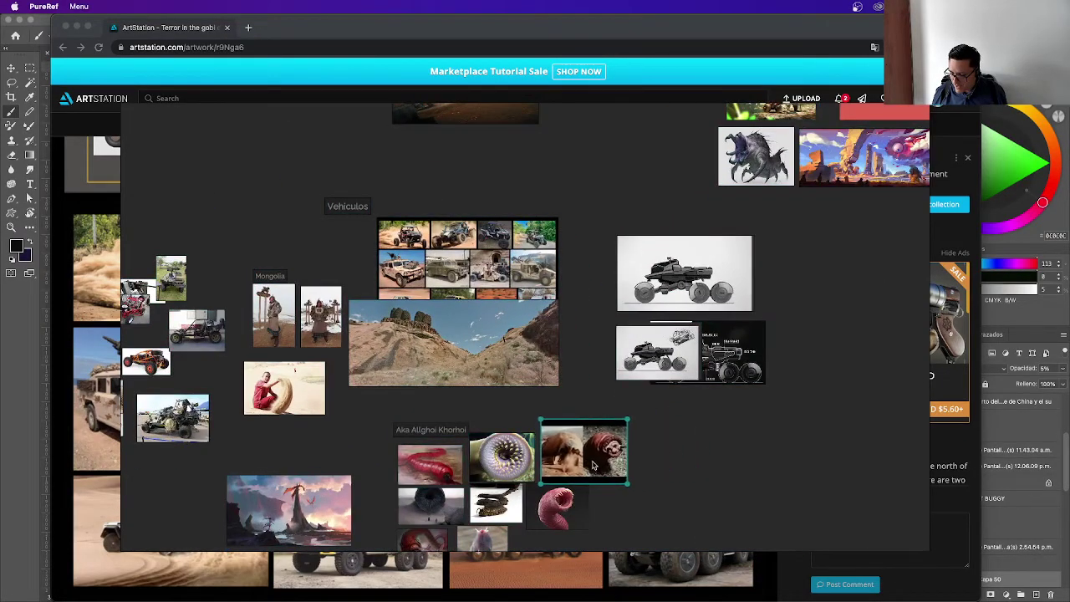
scroll(609, 479, up, 3)
scroll(610, 479, down, 5)
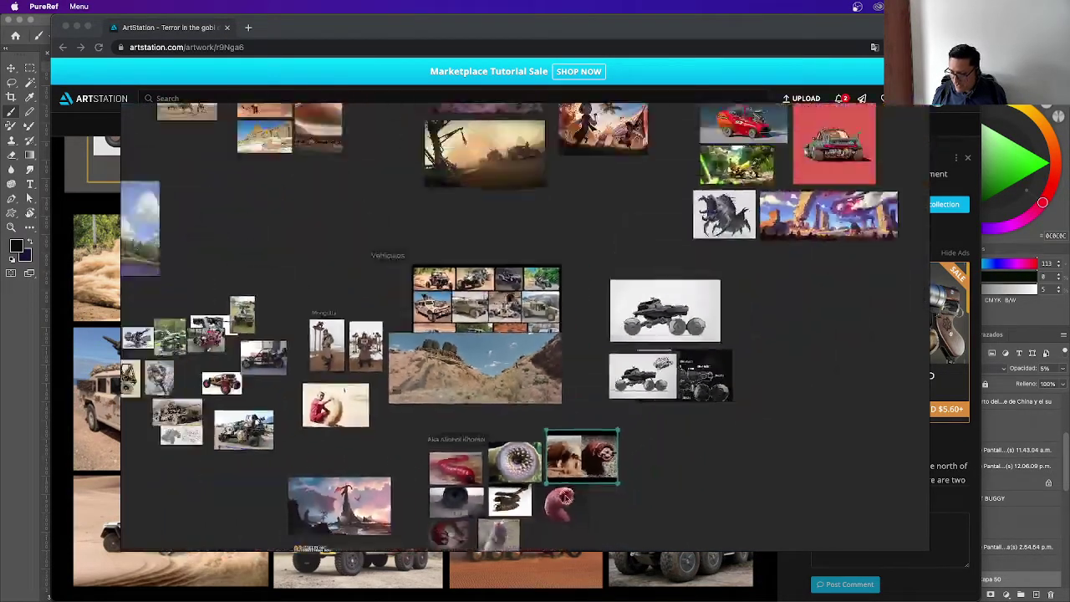
click(691, 394)
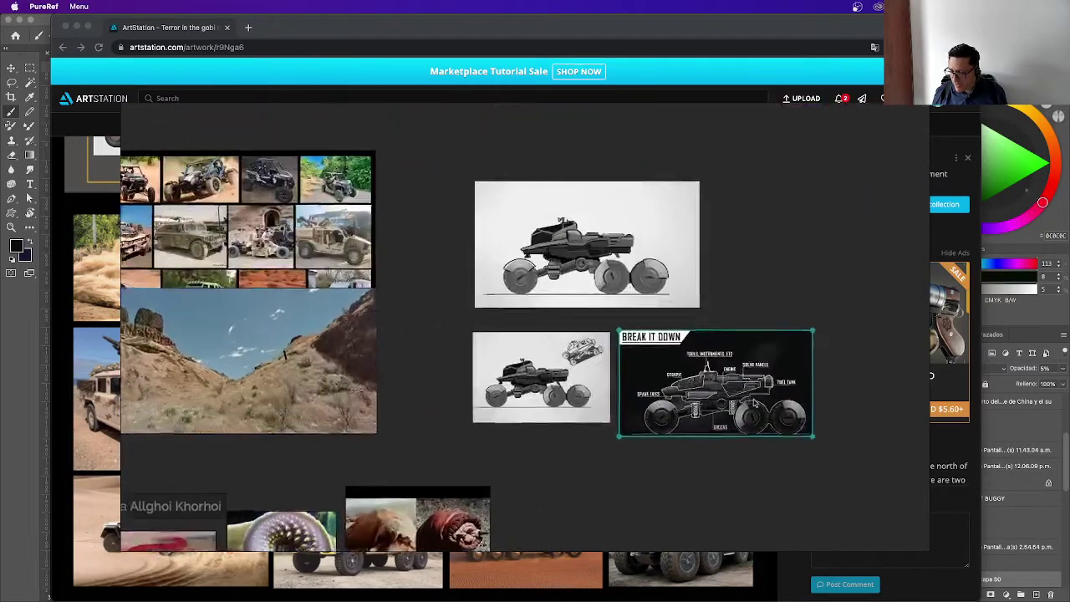
scroll(681, 380, up, 5)
scroll(681, 395, up, 2)
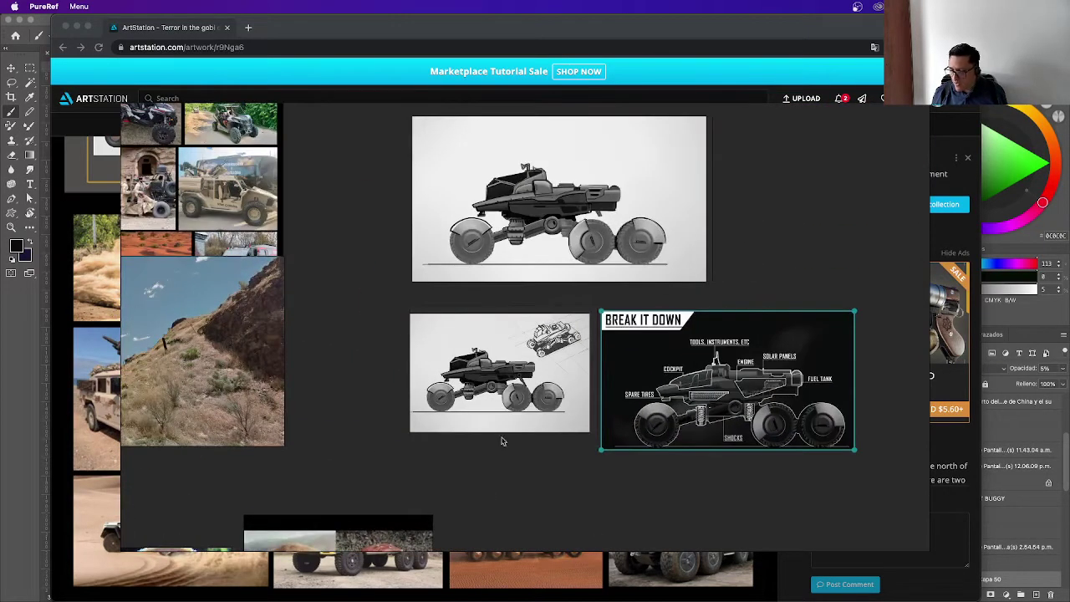
scroll(717, 386, down, 3)
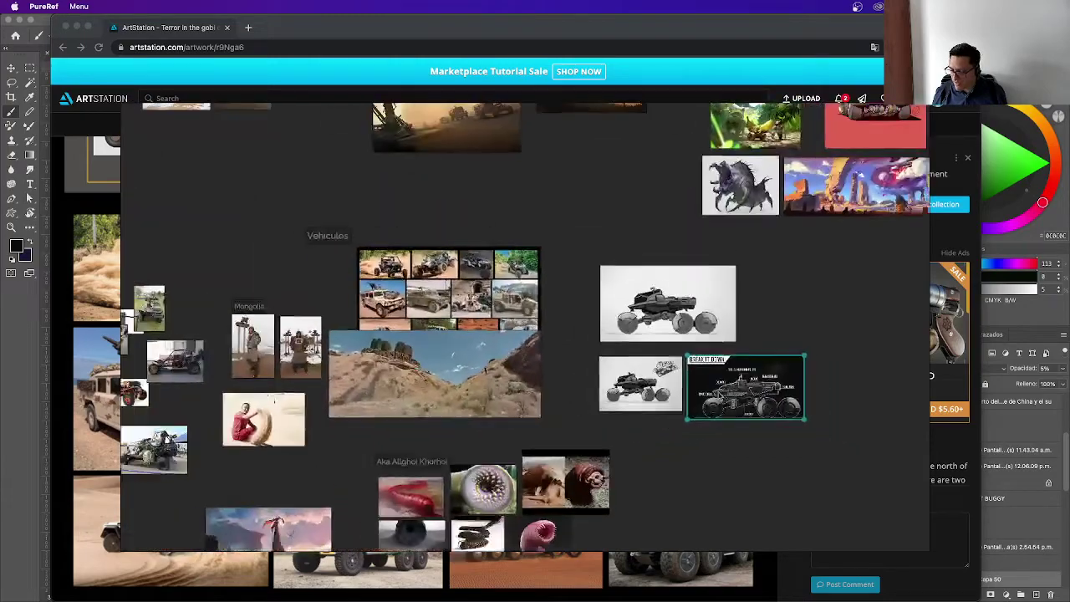
scroll(681, 401, down, 3)
click(639, 386)
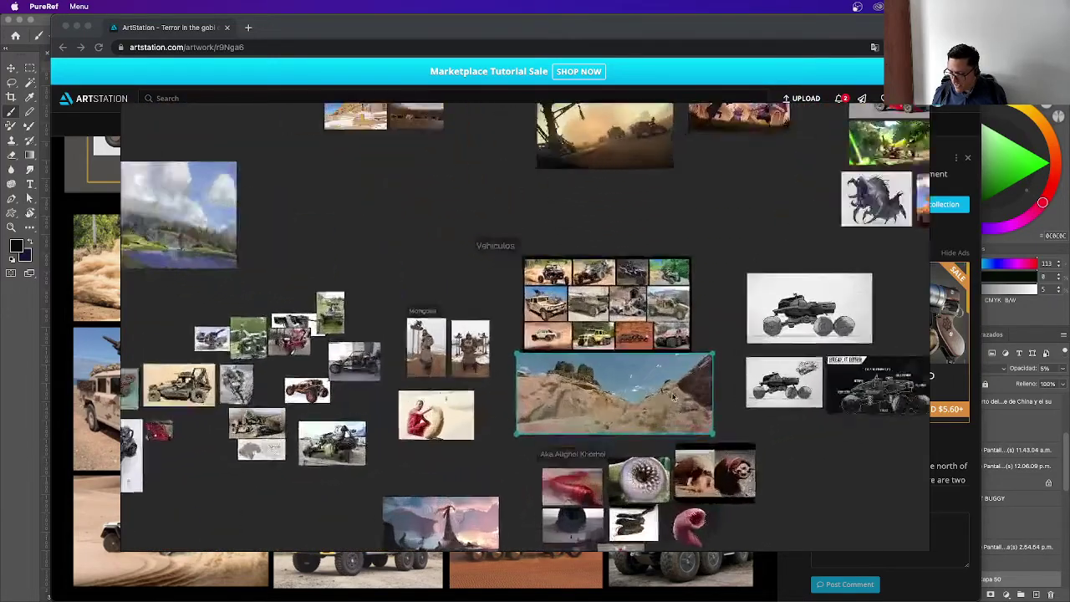
scroll(678, 389, up, 5)
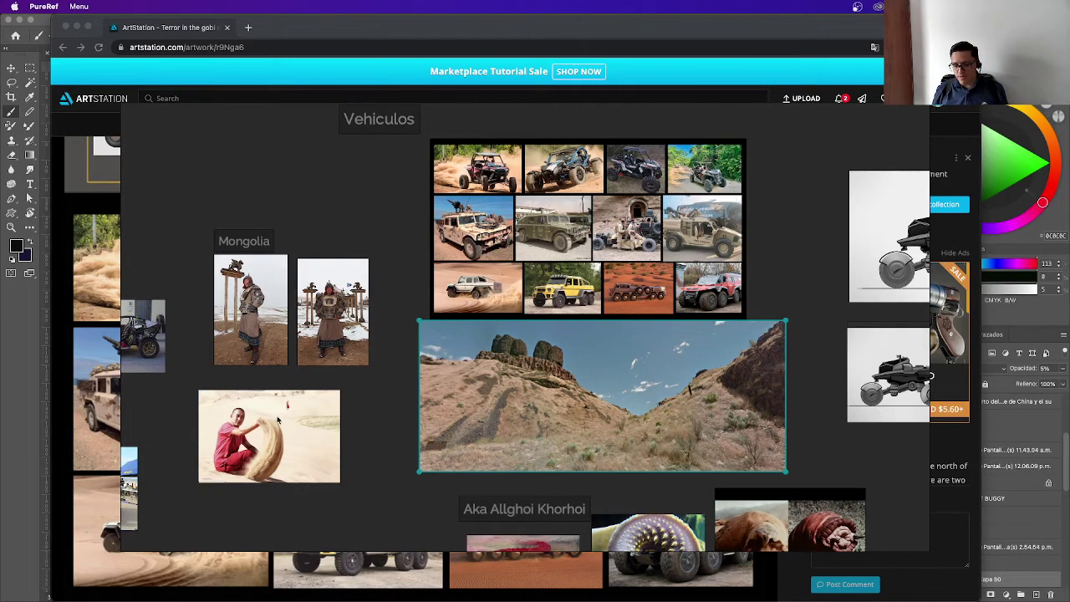
scroll(266, 449, up, 4)
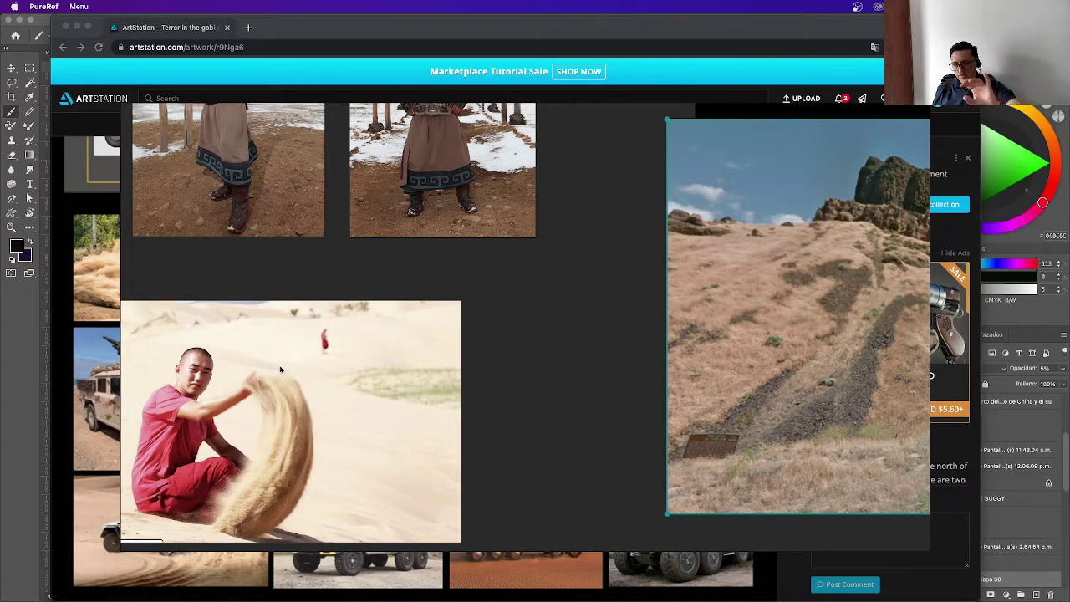
scroll(761, 426, down, 5)
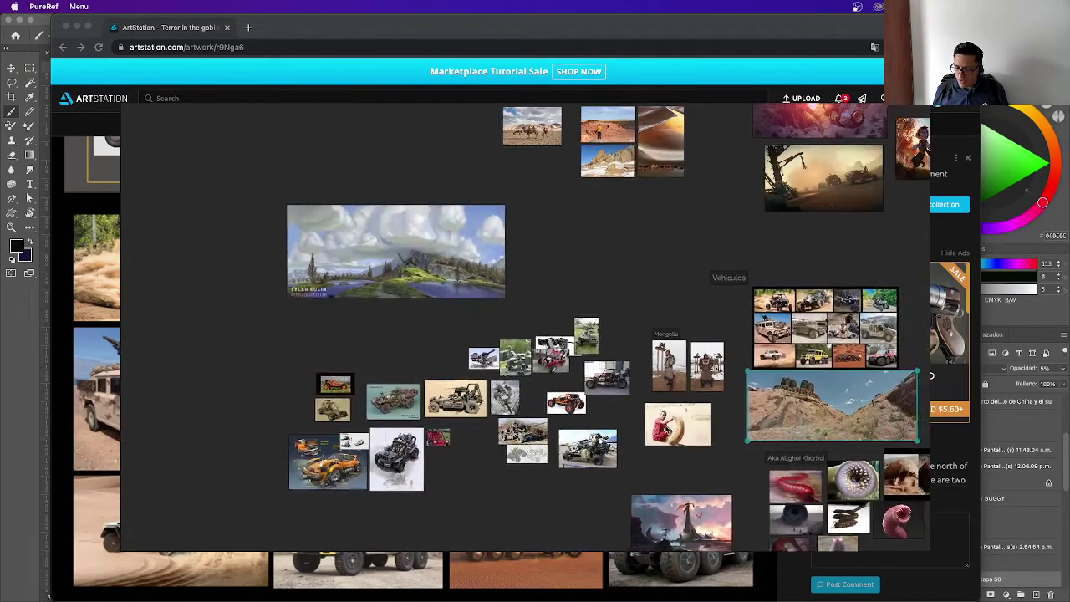
scroll(836, 401, down, 3)
scroll(928, 376, up, 3)
scroll(752, 413, down, 1)
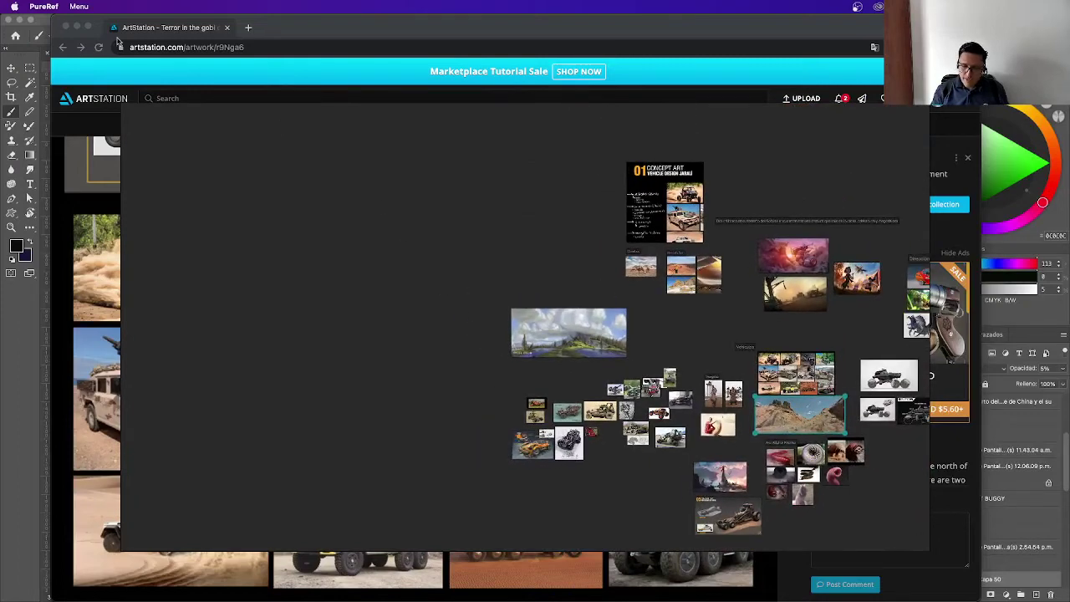
click(40, 6)
Force quit PureRef from the Force Quit Applications window, then close that window
click(80, 117)
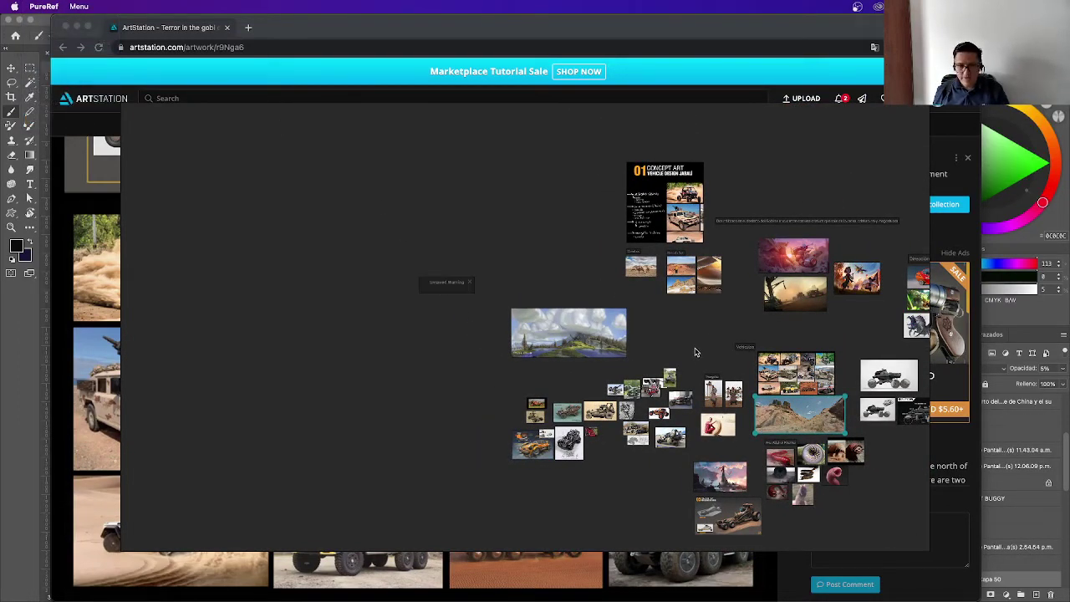
key(super+alt+Escape)
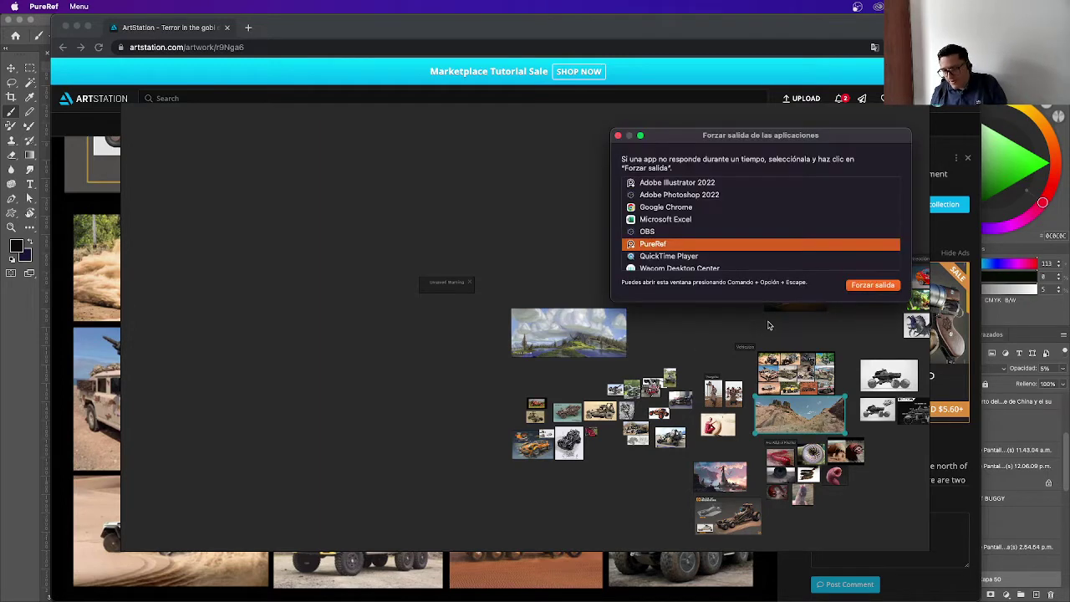
click(873, 285)
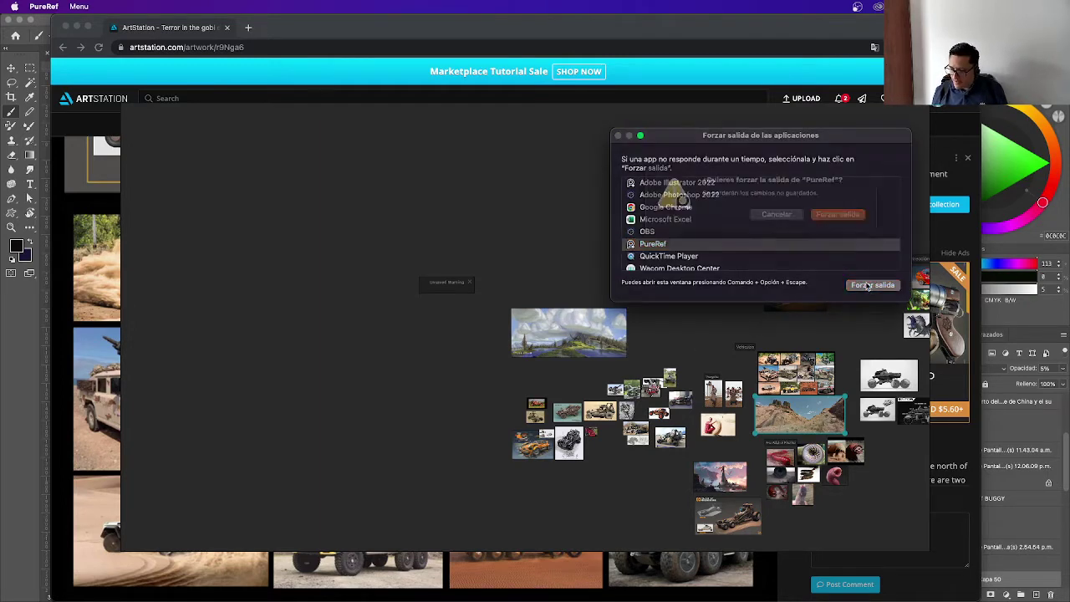
click(853, 283)
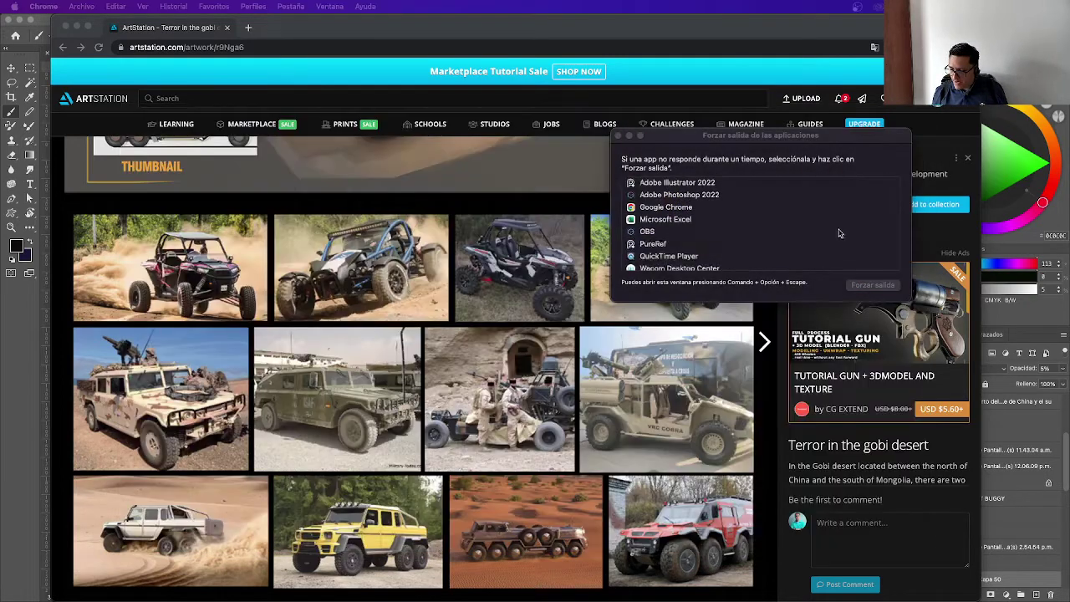
click(619, 138)
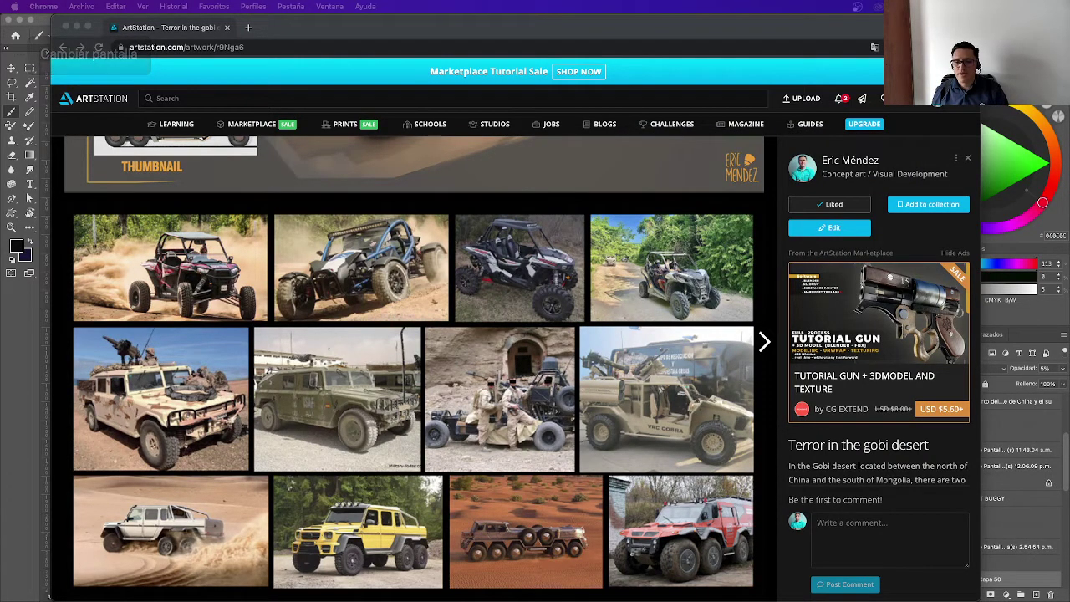
Enlarge the VIDEOS DOCUMENTALES window and open 'El gusano de la muerte de Mongolia.mp4'
click(772, 399)
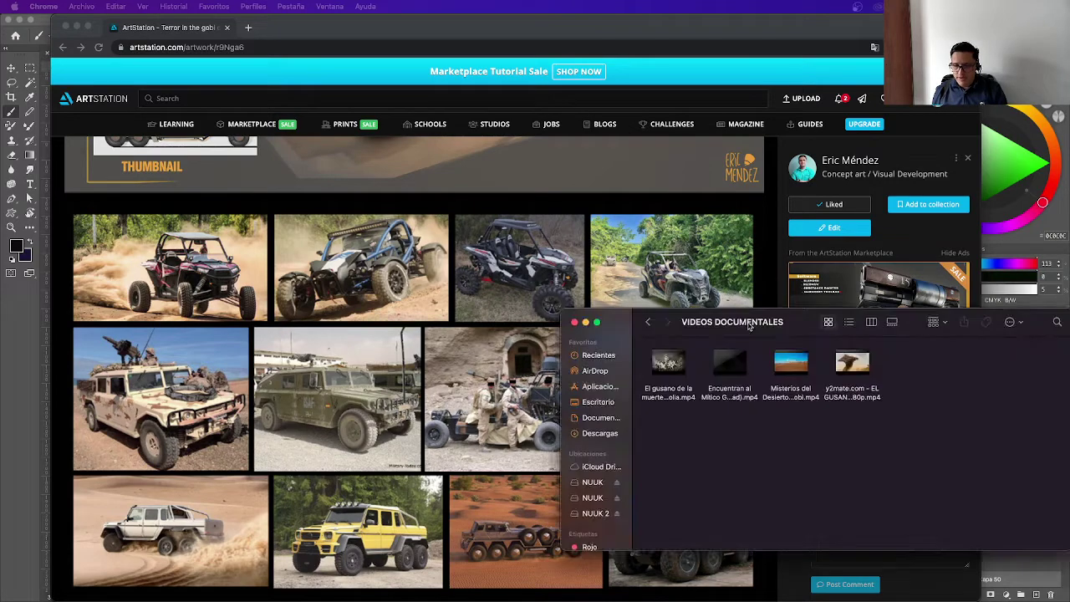
drag(773, 400, 861, 458)
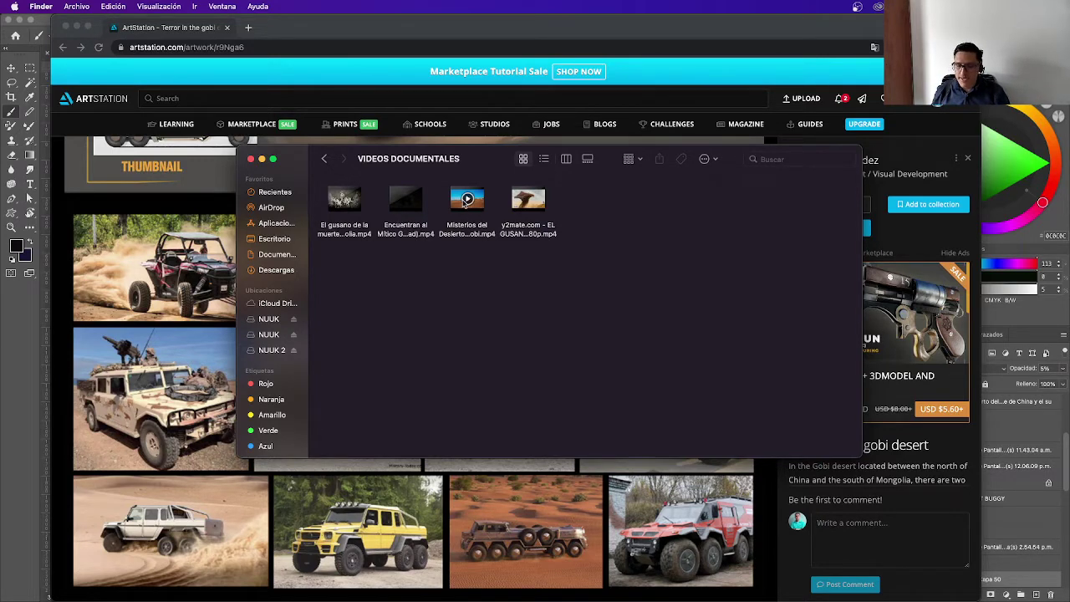
double_click(355, 203)
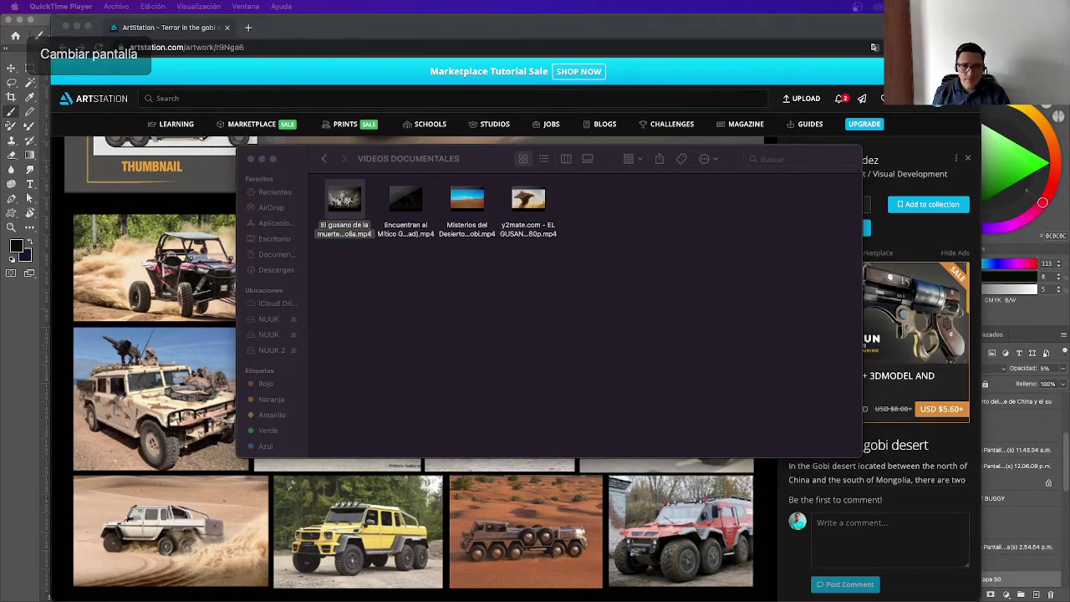
key(space)
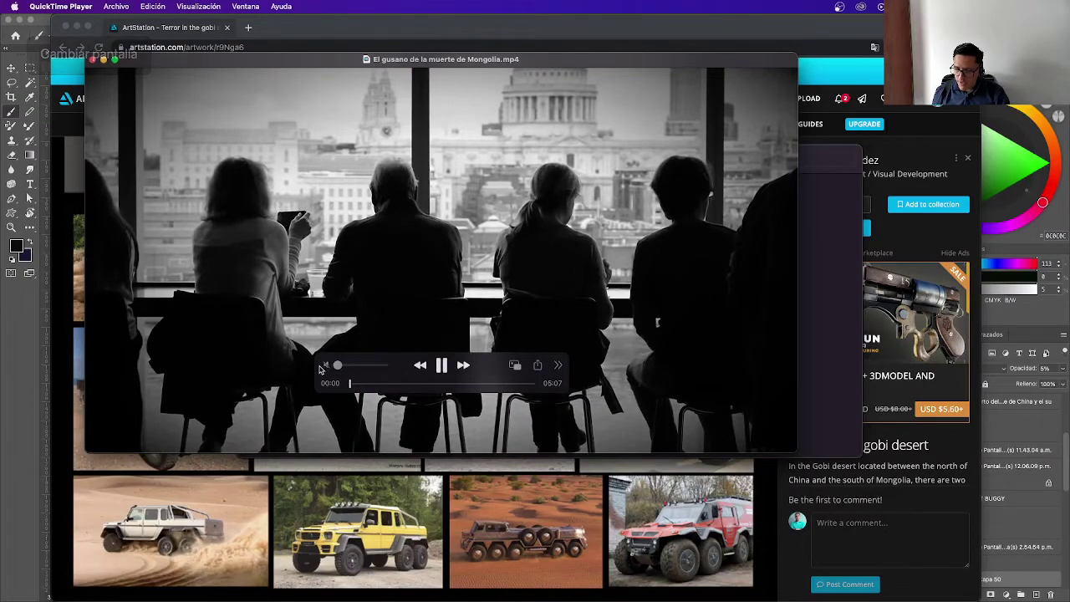
key(space)
click(381, 383)
mouse_move(380, 384)
mouse_down()
mouse_move(505, 384)
mouse_move(494, 384)
mouse_up()
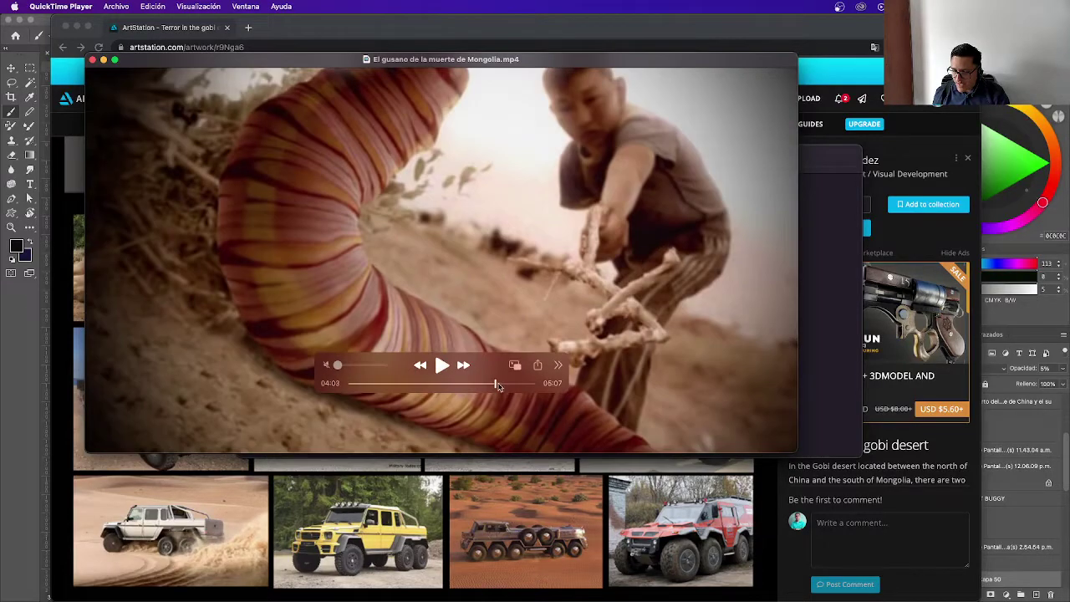
click(442, 367)
click(443, 367)
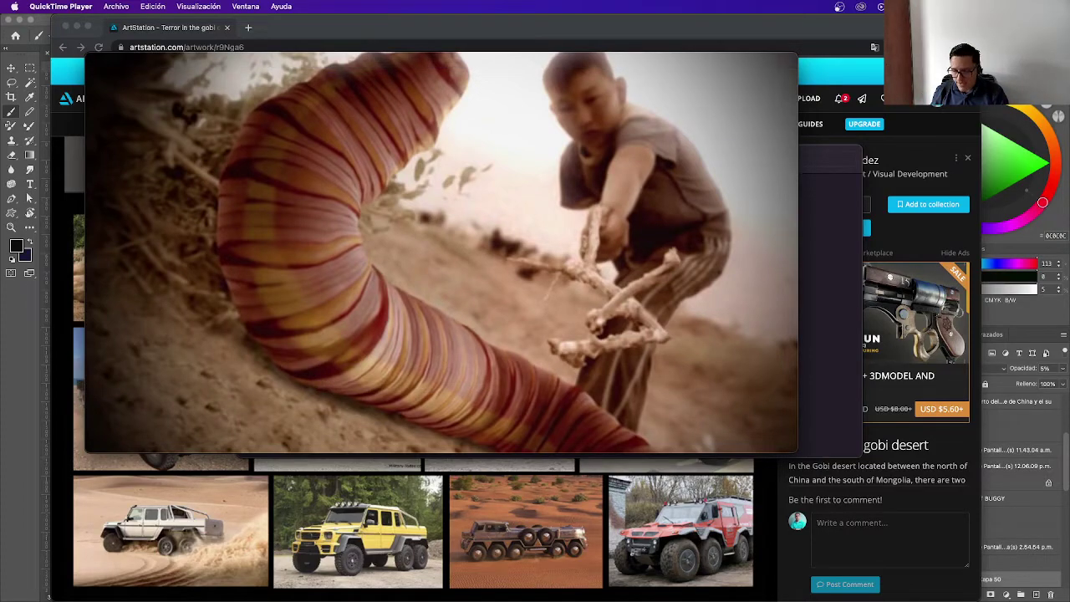
key(super+w)
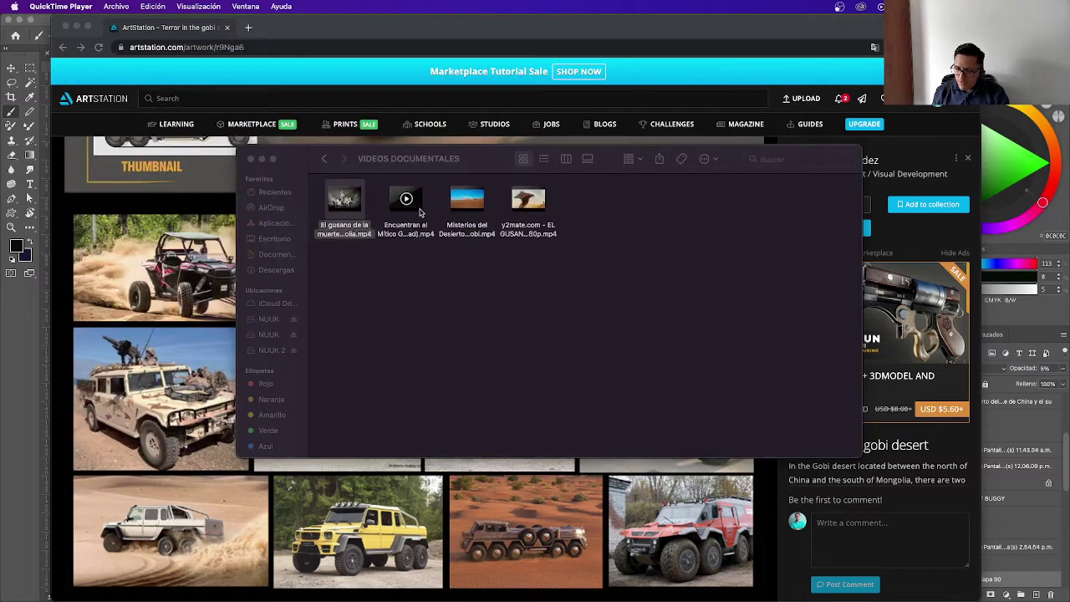
double_click(478, 210)
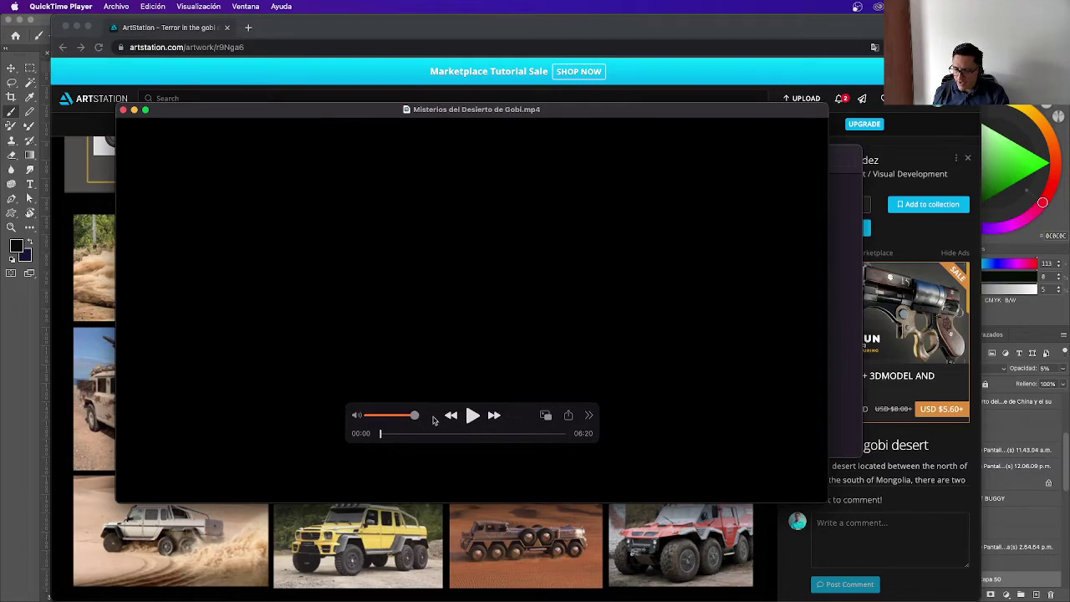
key(space)
mouse_move(380, 434)
mouse_down()
mouse_move(407, 436)
mouse_move(390, 435)
mouse_up()
click(473, 415)
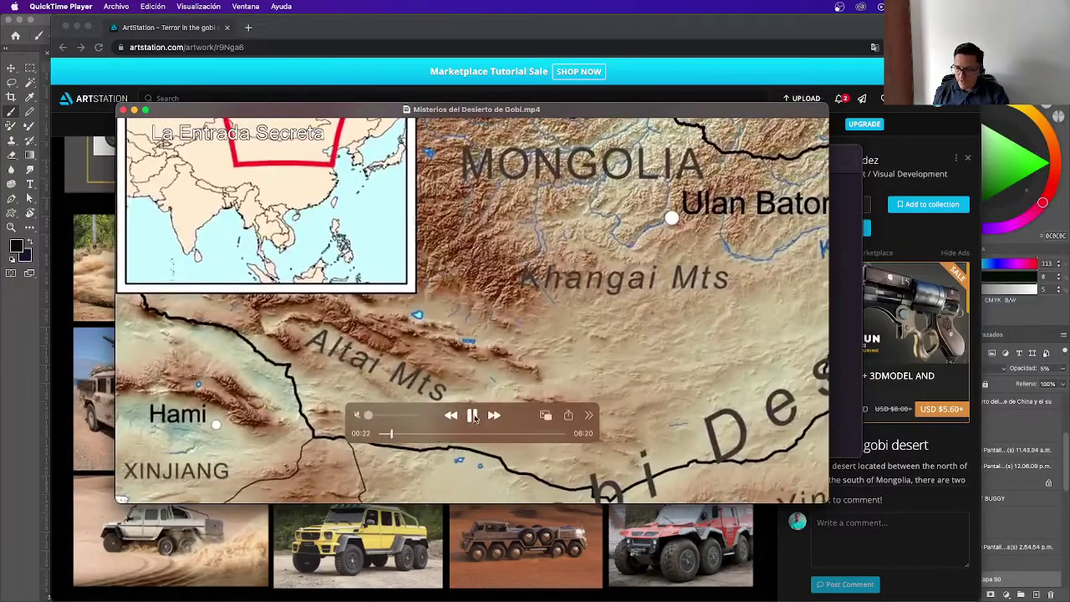
click(473, 416)
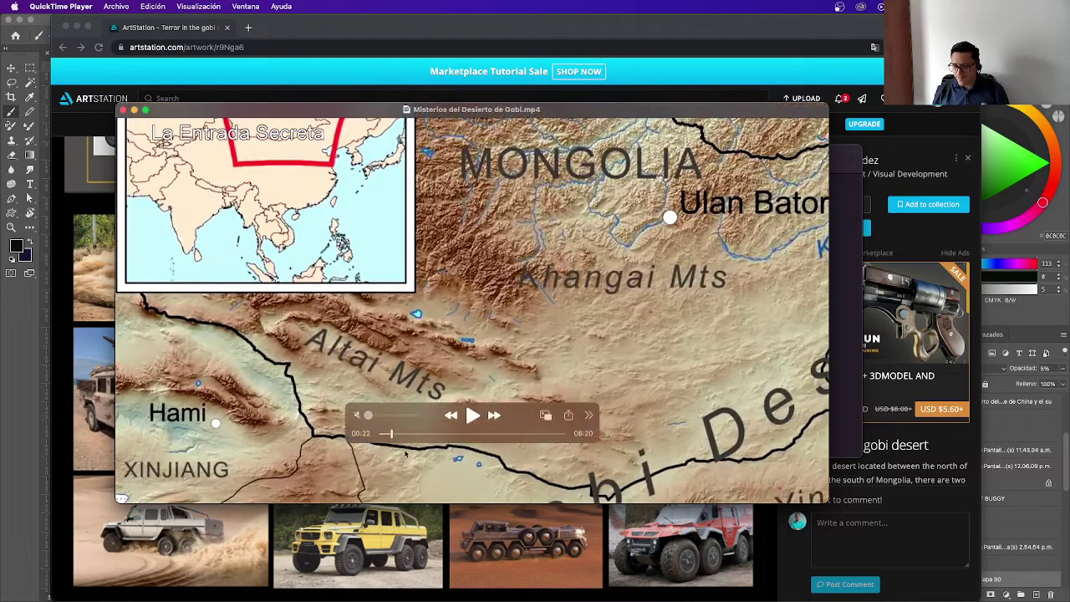
drag(391, 434, 554, 433)
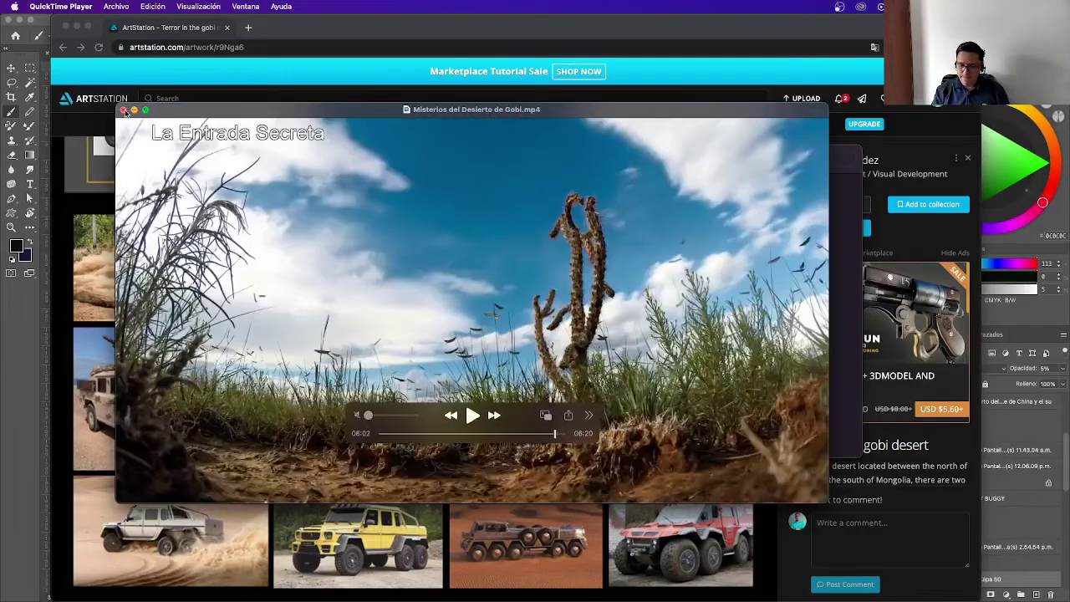
click(124, 111)
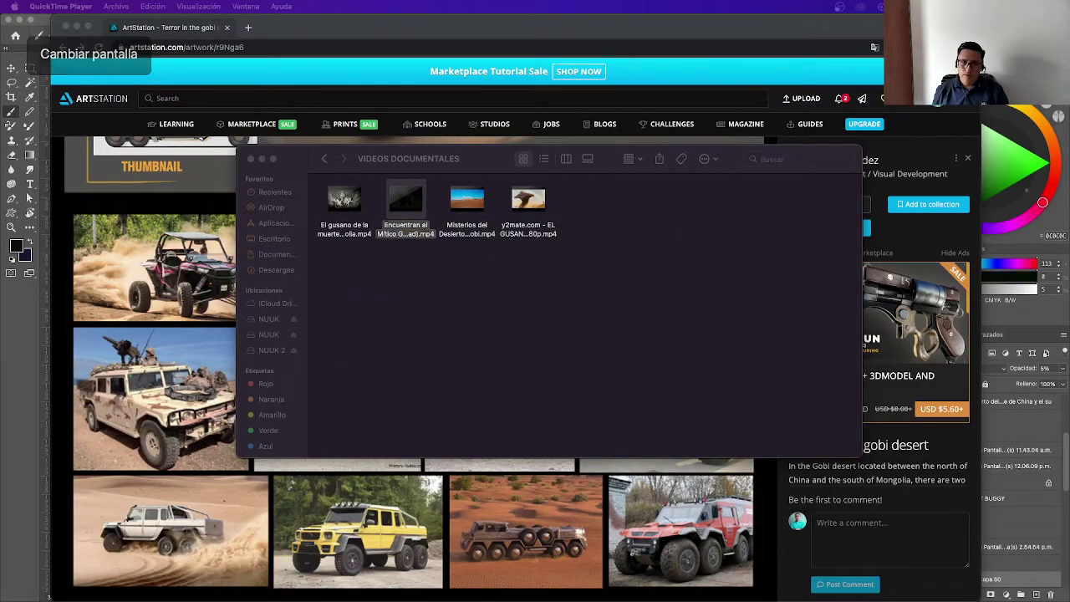
key(super+o)
mouse_move(390, 433)
mouse_down()
mouse_move(342, 434)
mouse_move(417, 450)
mouse_up()
key(space)
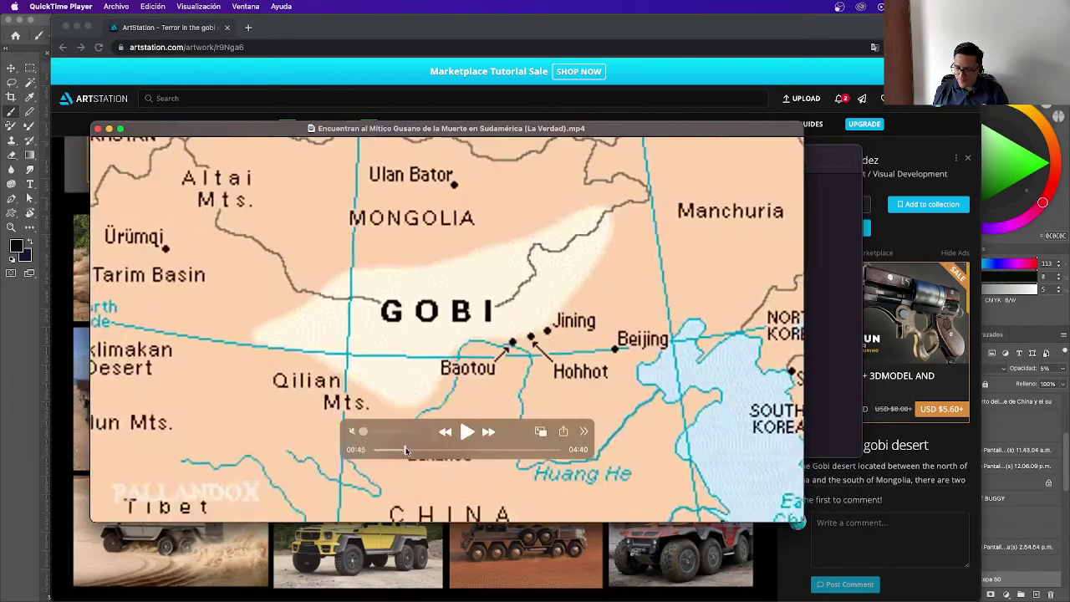
key(space)
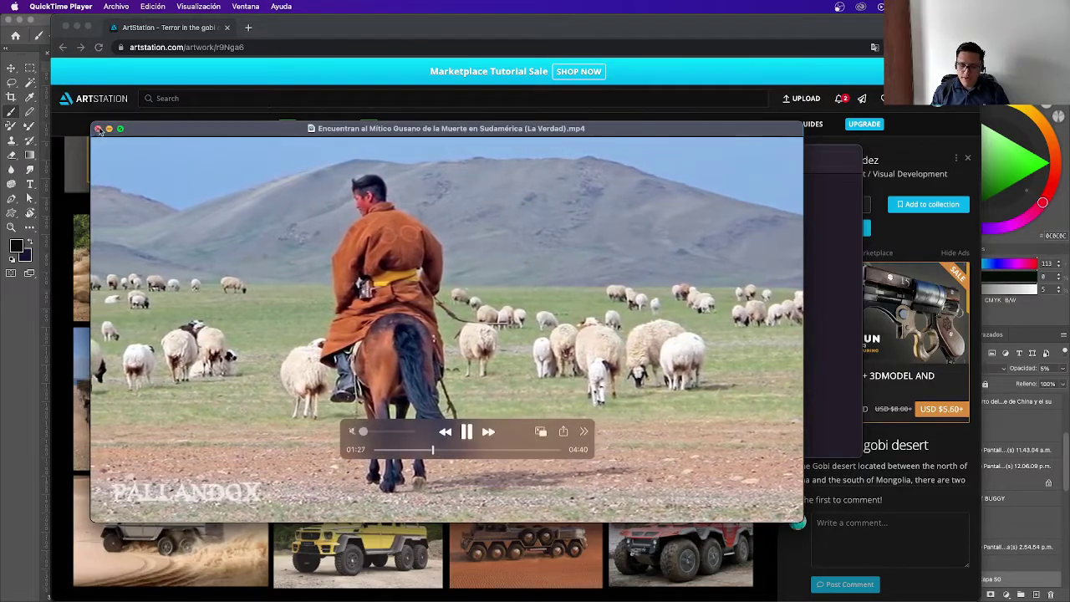
key(super+w)
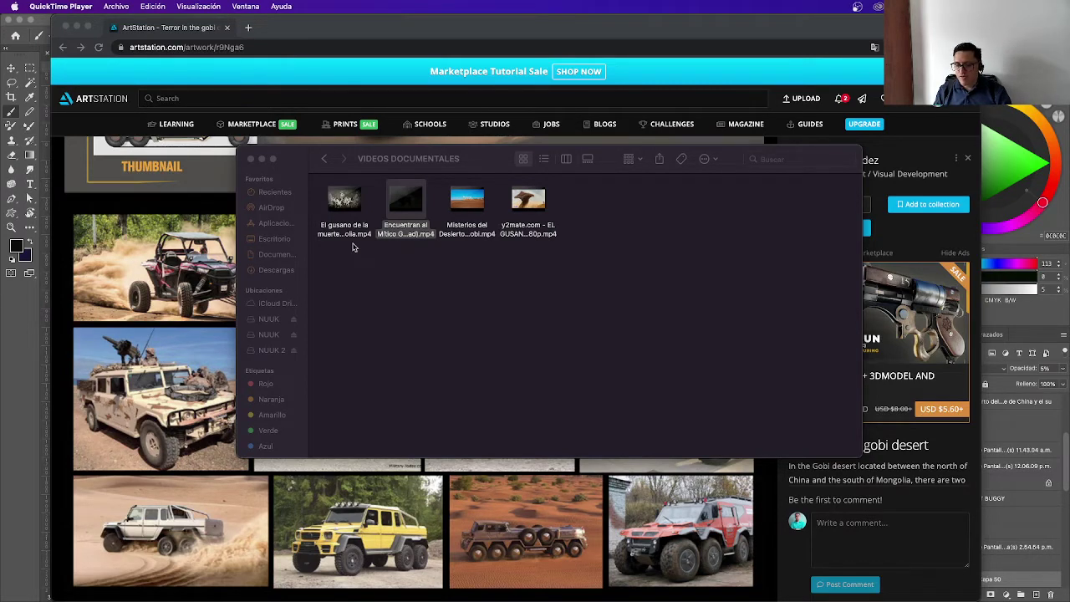
Go up to the BUGGY JABALÍ project folder and close the Finder window
click(325, 158)
click(324, 158)
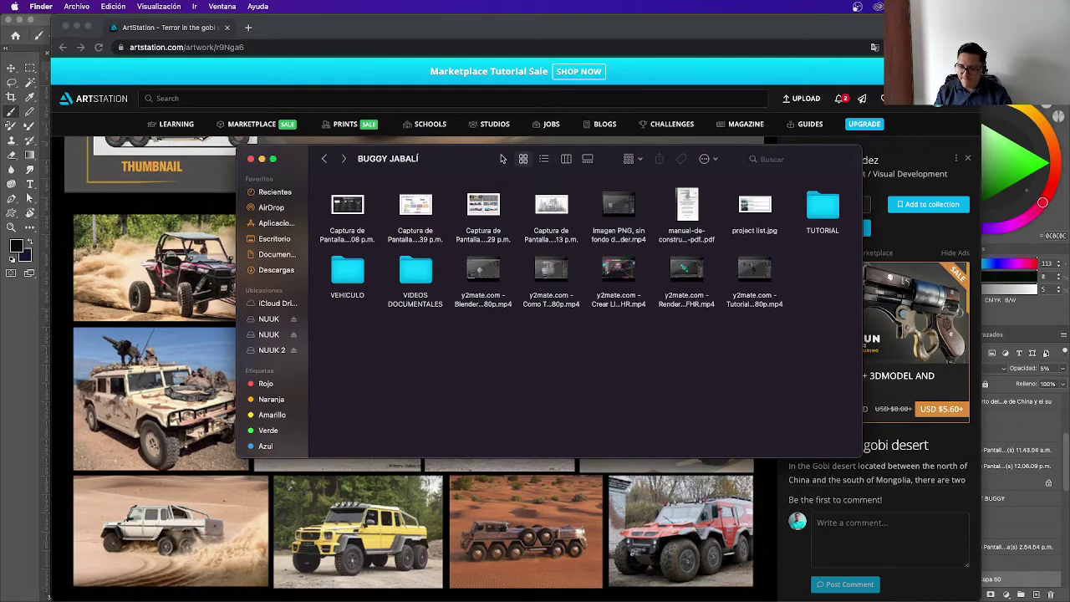
key(super+w)
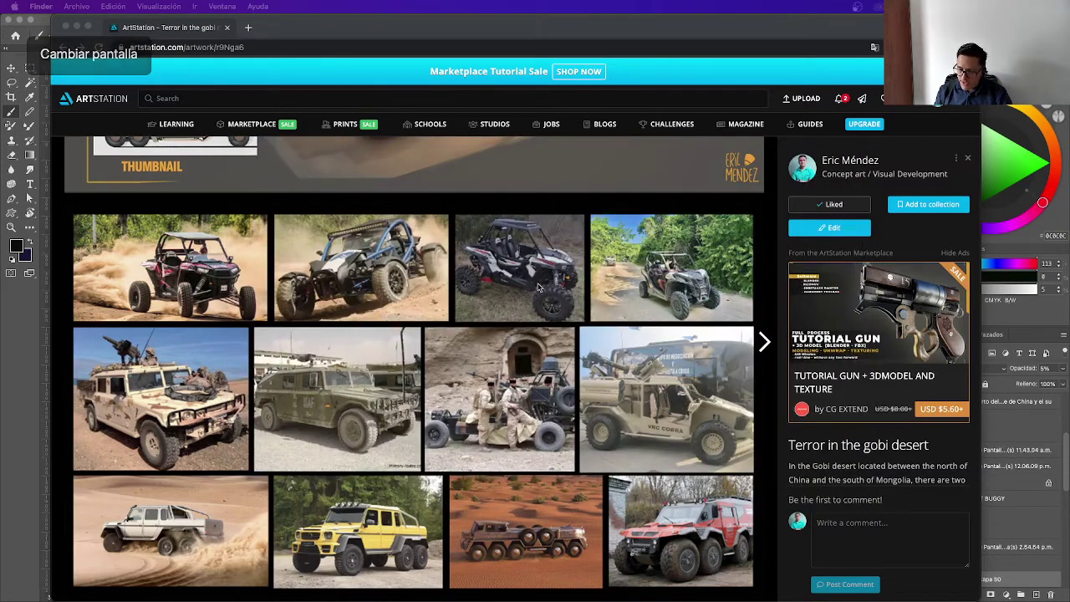
Scroll through the ArtStation page
scroll(537, 288, down, 10)
scroll(535, 289, up, 4)
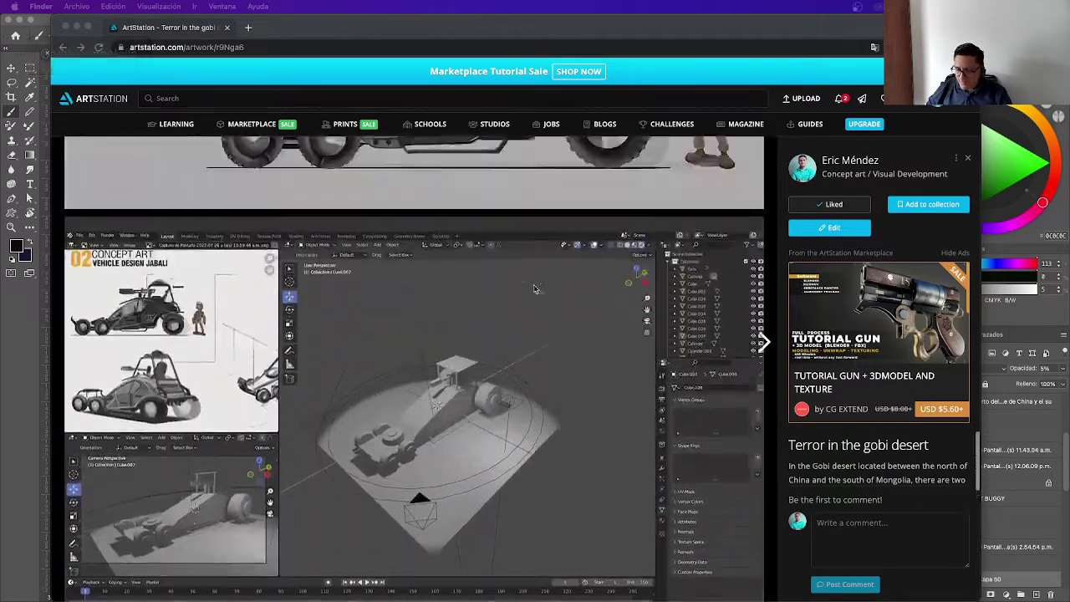
scroll(535, 289, up, 3)
scroll(535, 290, up, 3)
scroll(535, 289, up, 3)
scroll(535, 289, up, 3)
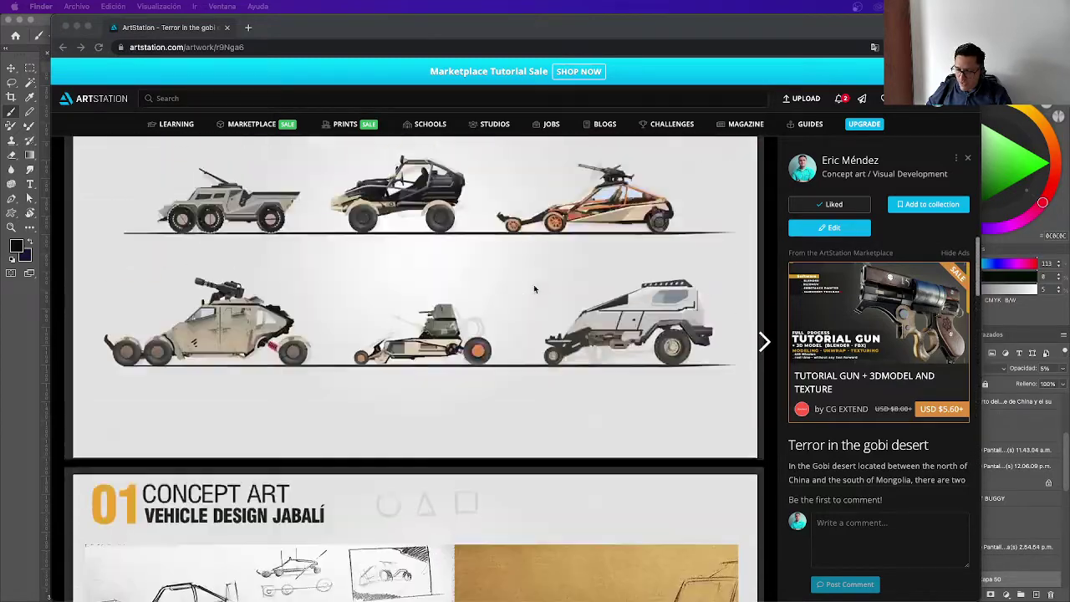
scroll(533, 289, up, 3)
scroll(533, 289, down, 1)
scroll(533, 289, down, 1)
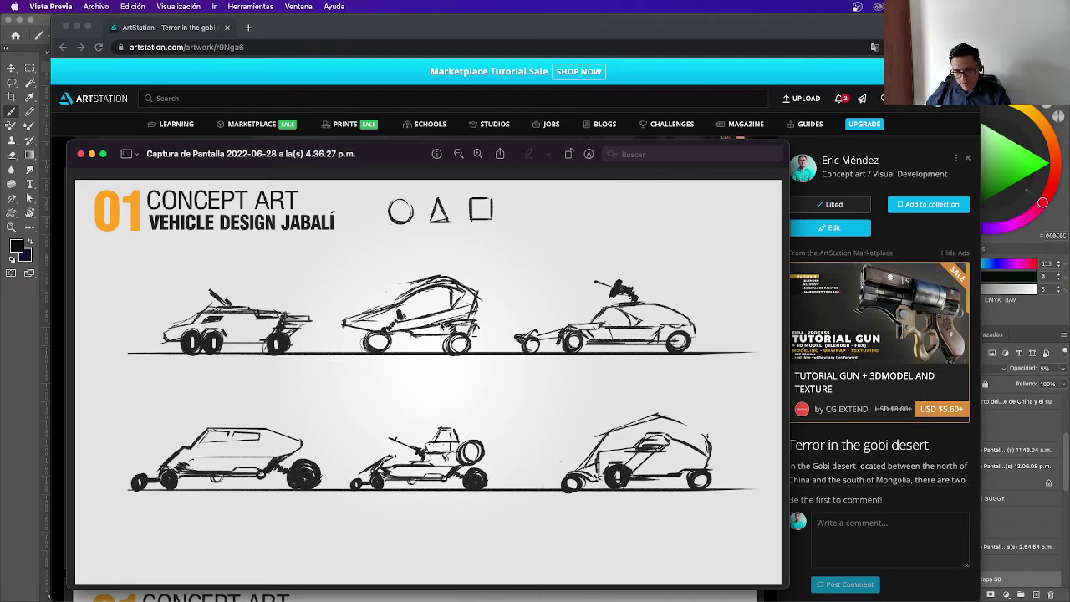
Close the concept sketch screenshot and scroll down to the 02 Concept Art Vehicle Design Jabalí buggy sheet
click(81, 154)
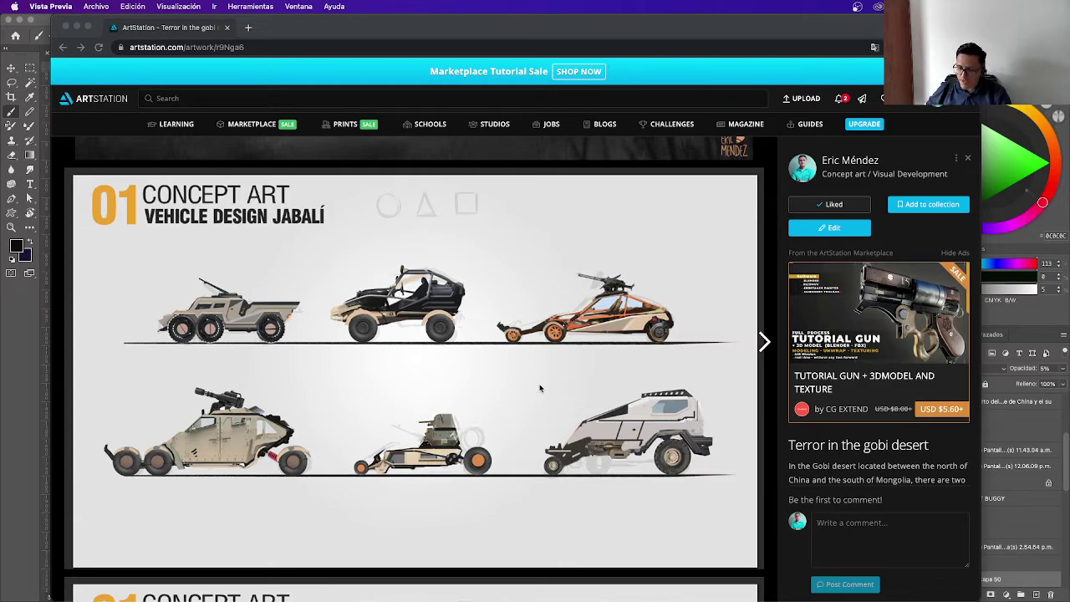
scroll(539, 388, down, 5)
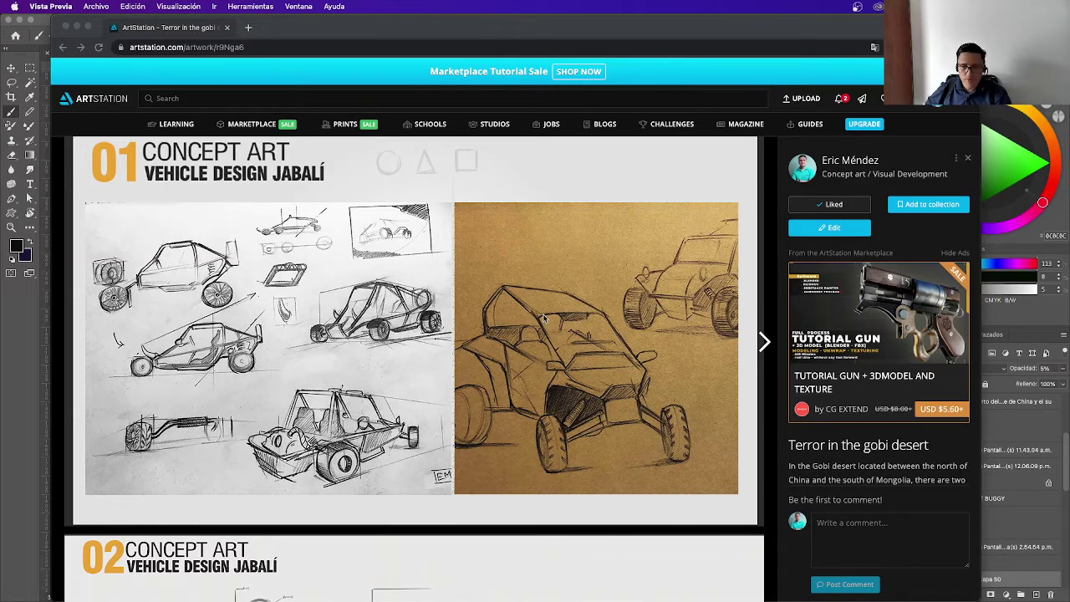
scroll(495, 316, down, 5)
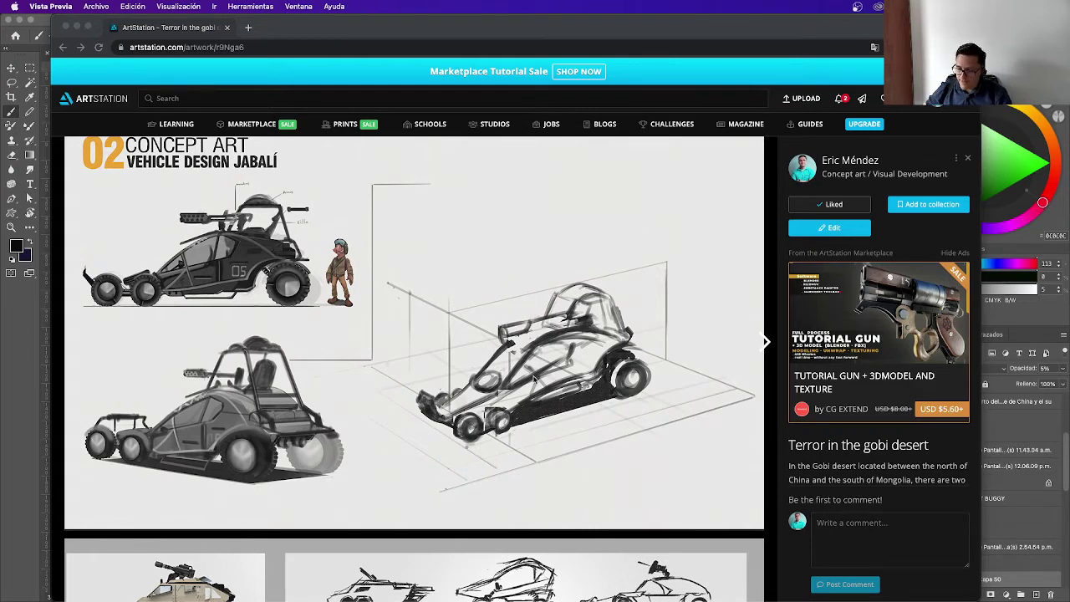
Scroll down to the buggy sketch labelled Torreta, Cabina, Llanta de reserva and Motor, then return to Chrome
scroll(482, 374, down, 5)
scroll(430, 367, down, 3)
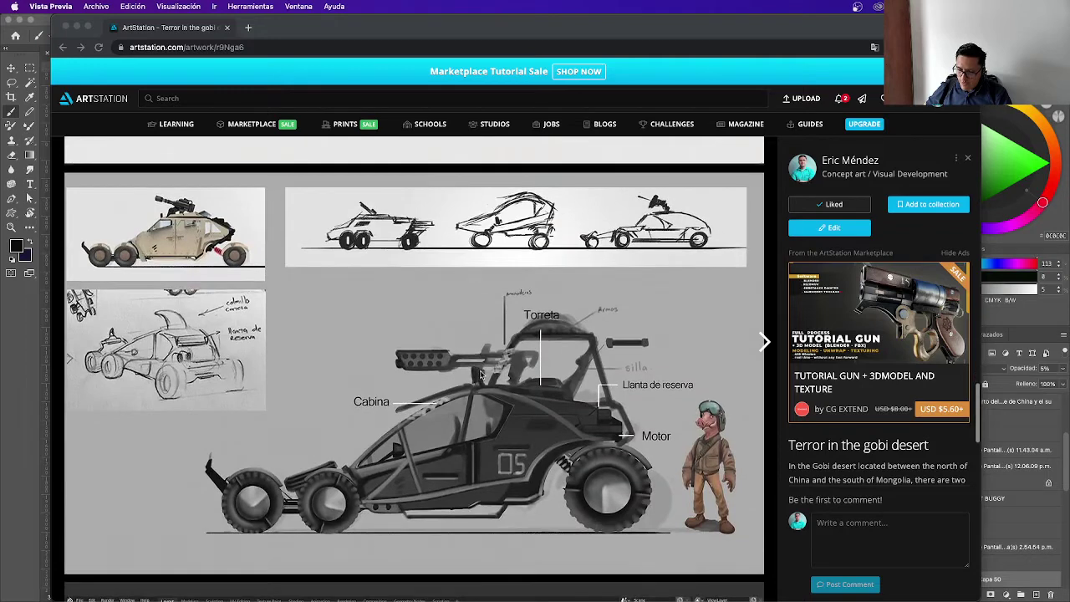
scroll(430, 367, down, 1)
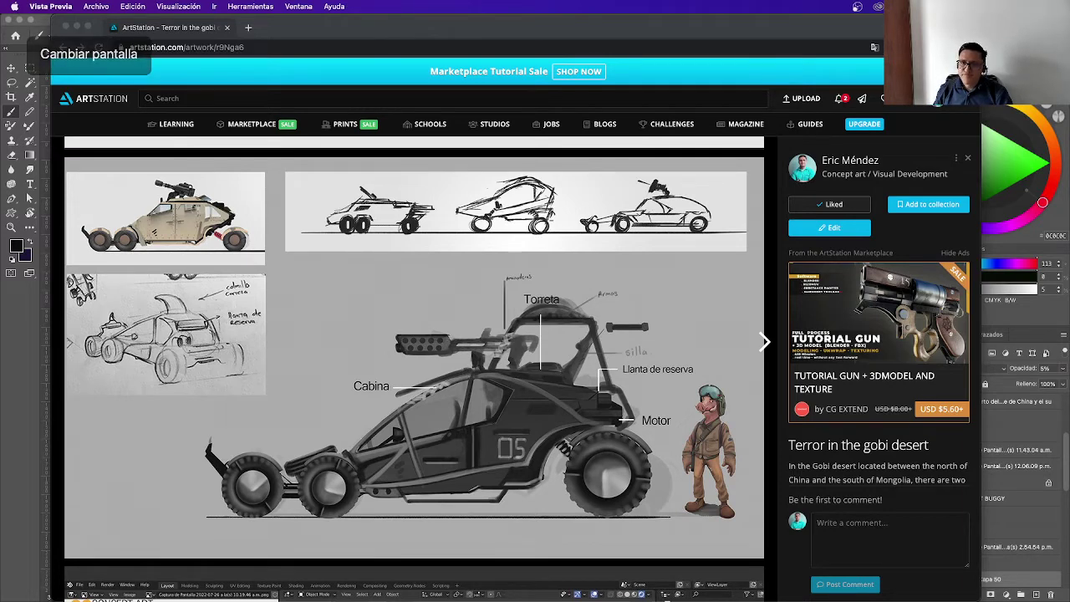
key(super+Tab)
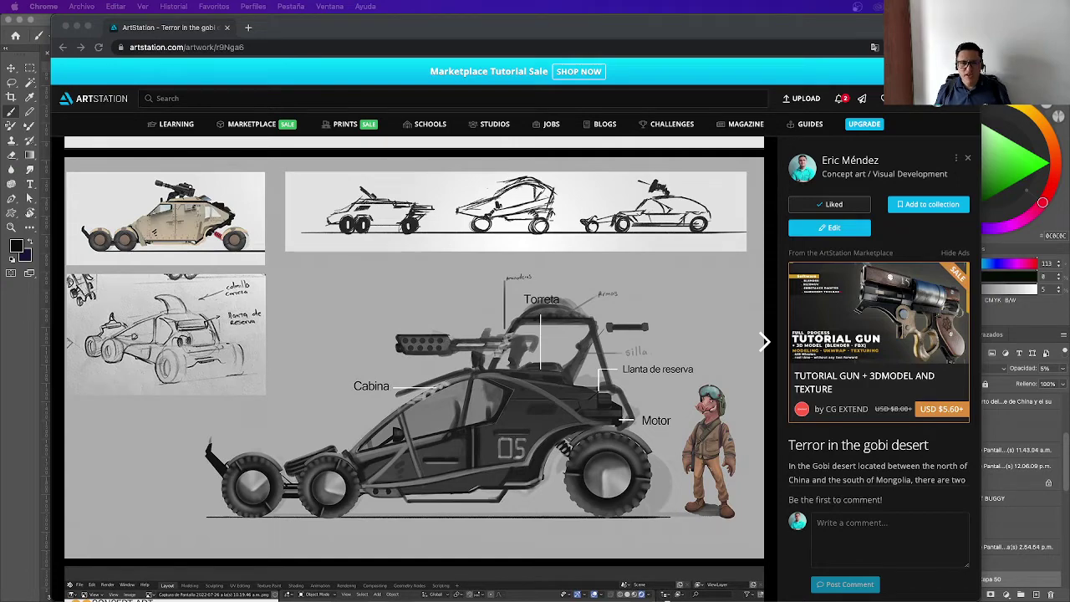
Bring up Blender's BUGGY.blend and widen its window across the screen
key(super+Tab)
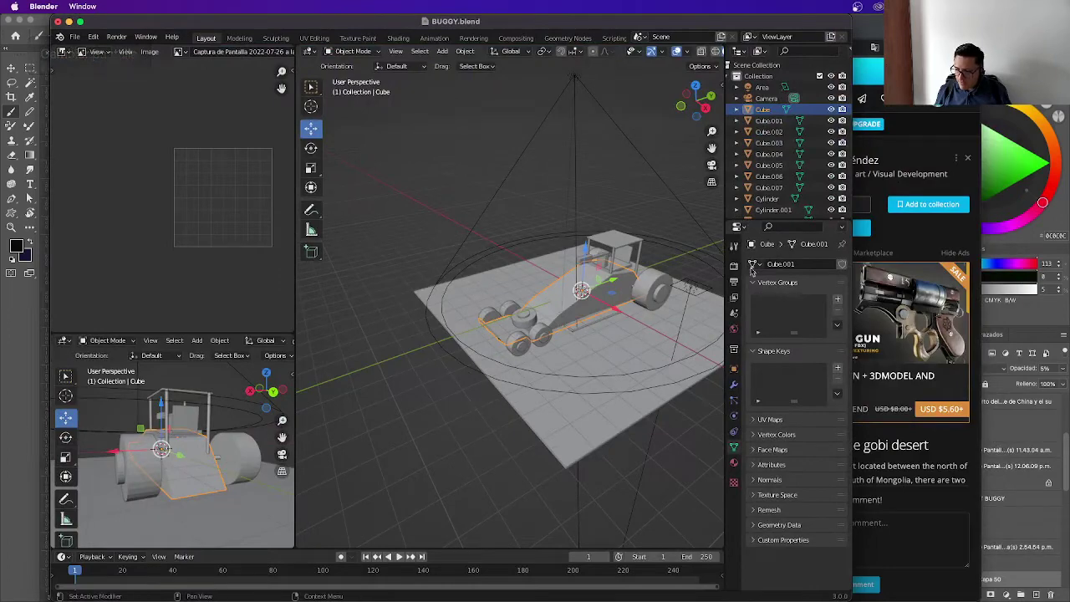
drag(502, 21, 659, 20)
drag(586, 21, 449, 21)
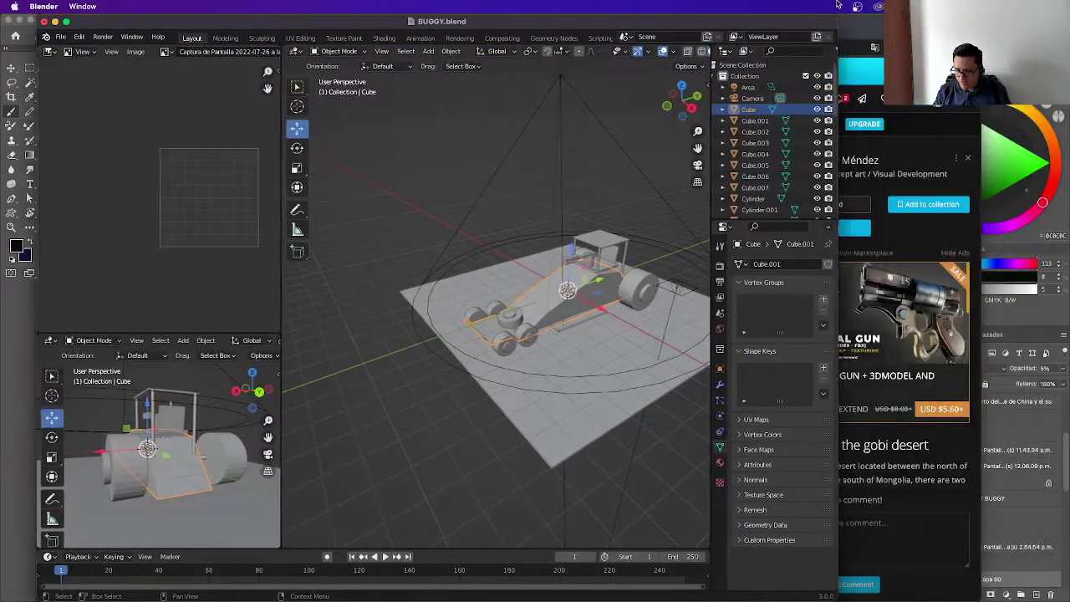
drag(930, 335, 1056, 334)
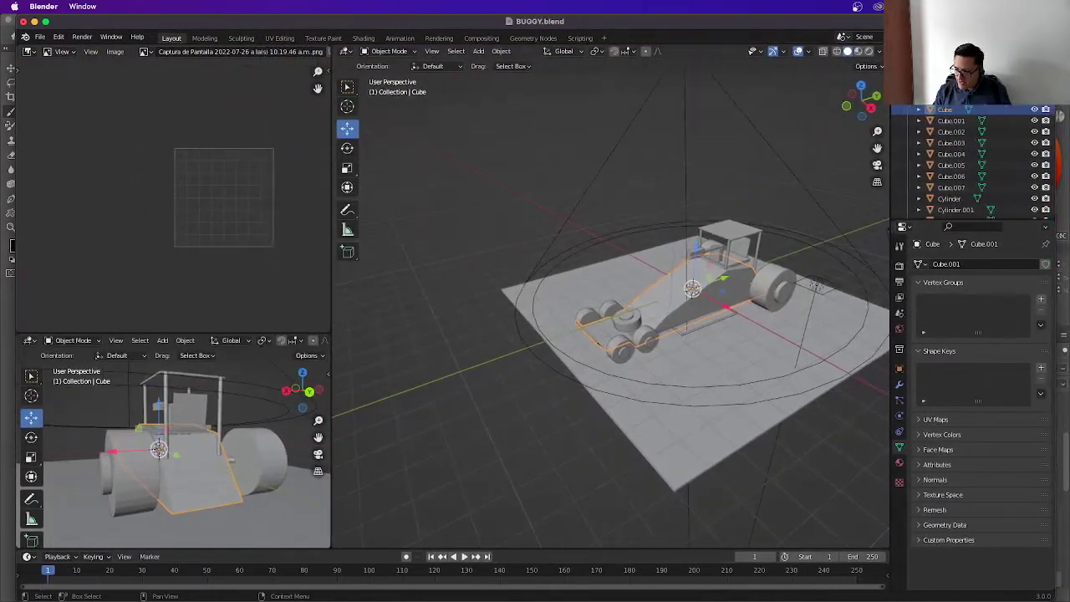
Orbit around the buggy blockout, then switch to Material Preview and Rendered shading
scroll(709, 324, left, 5)
scroll(689, 320, down, 3)
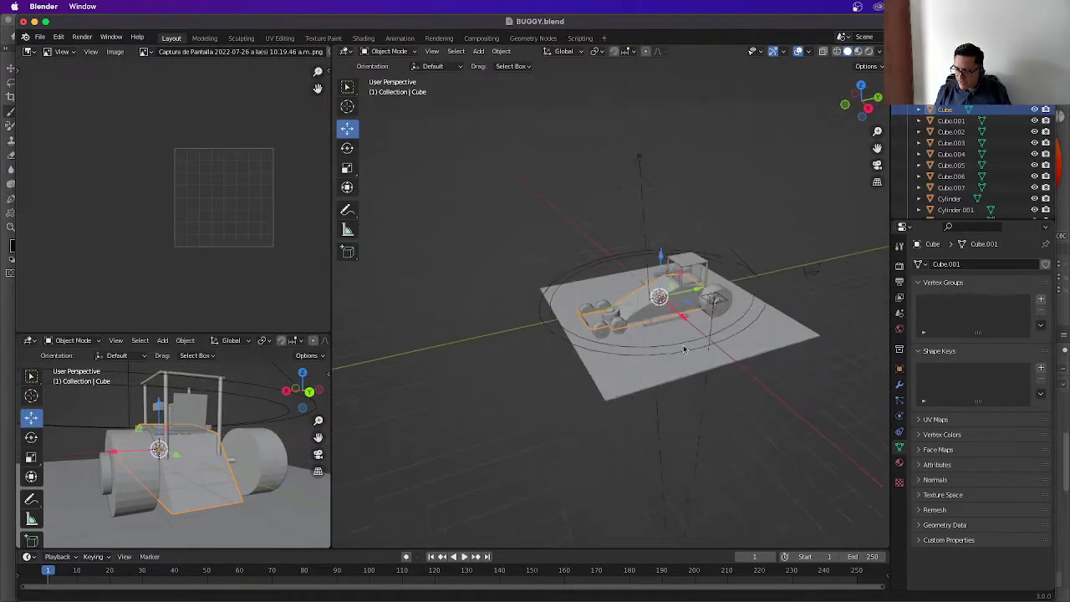
scroll(702, 317, up, 6)
scroll(719, 316, down, 2)
scroll(727, 316, up, 2)
scroll(727, 315, up, 3)
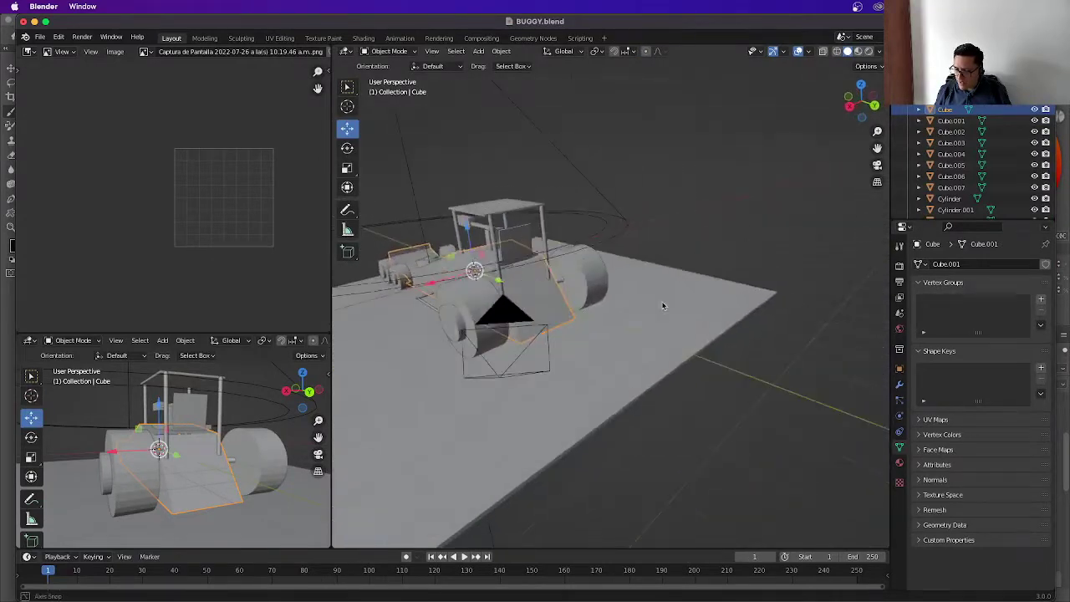
scroll(728, 315, down, 3)
scroll(732, 312, left, 3)
scroll(737, 309, right, 2)
scroll(737, 309, down, 3)
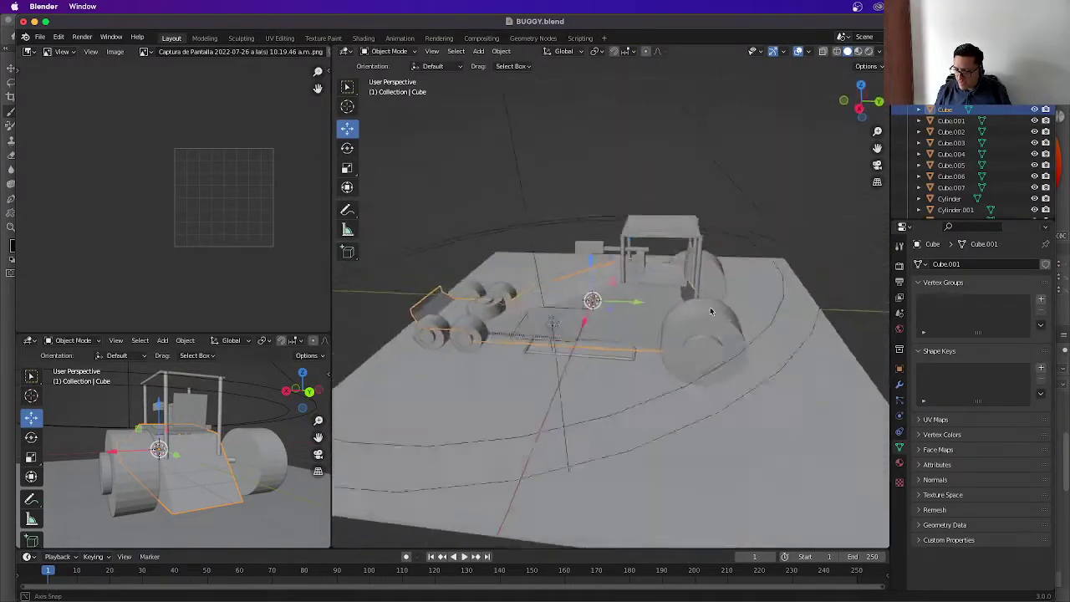
scroll(719, 292, left, 2)
scroll(660, 311, up, 3)
scroll(679, 316, left, 3)
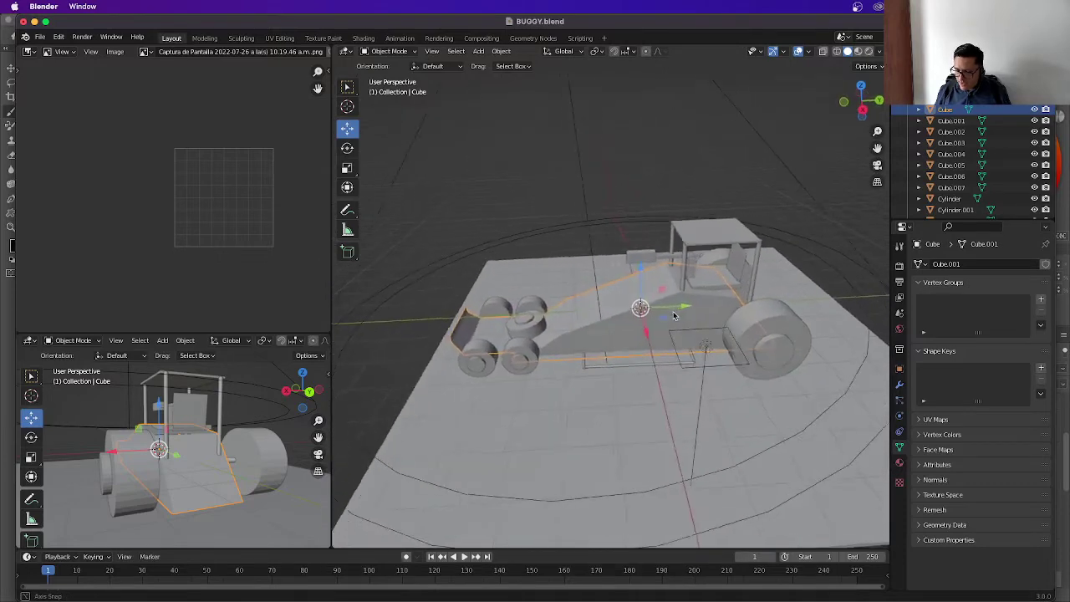
scroll(694, 300, up, 2)
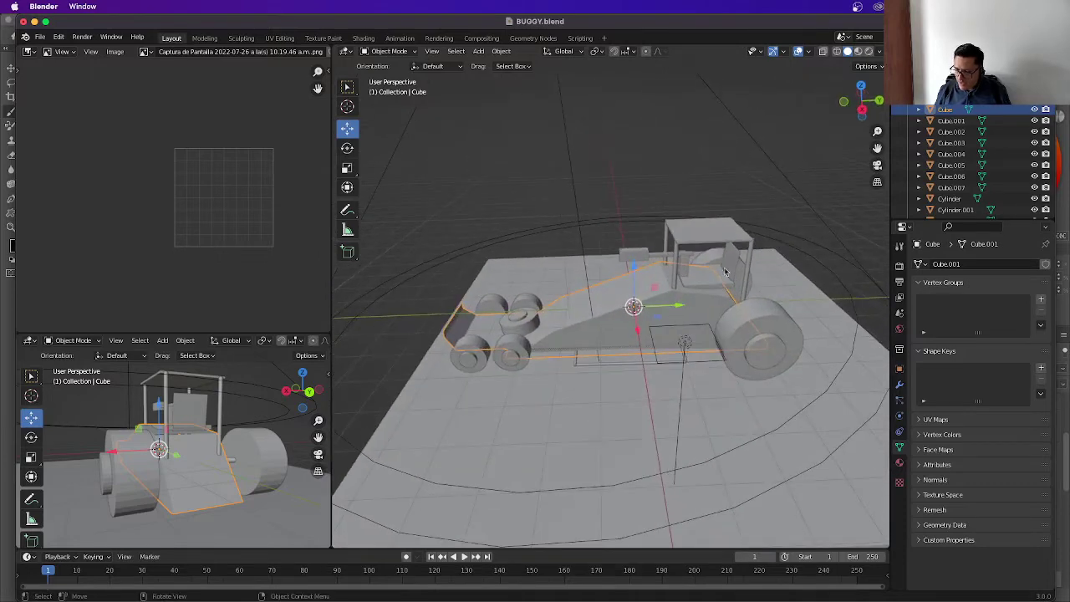
click(860, 52)
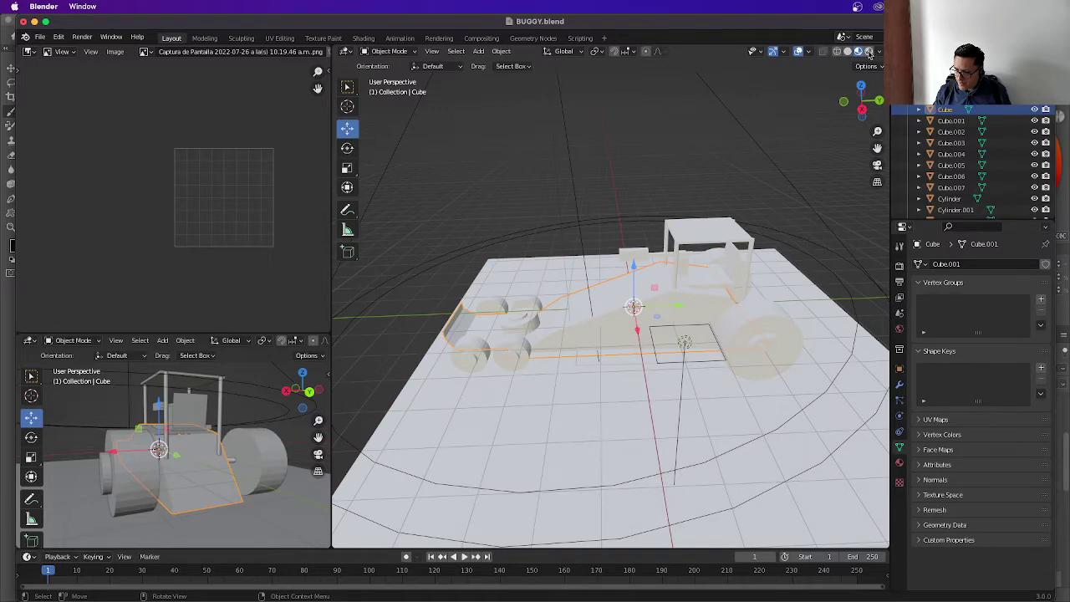
click(869, 52)
Orbit the rendered buggy to inspect its lighting and shadows, then close Blender
scroll(752, 318, left, 3)
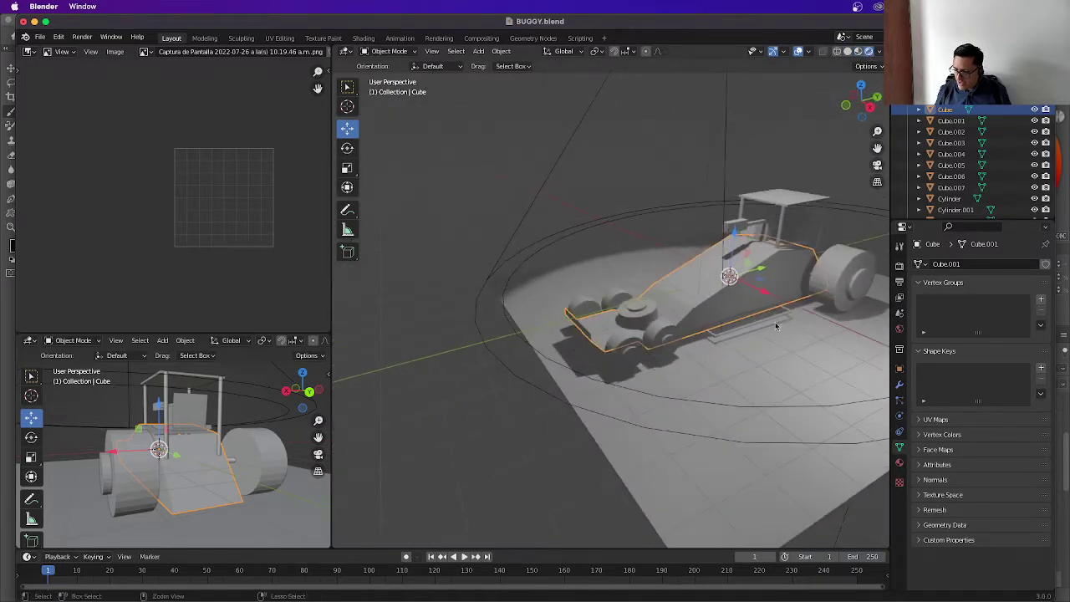
scroll(774, 322, left, 2)
scroll(786, 323, up, 3)
scroll(790, 318, up, 5)
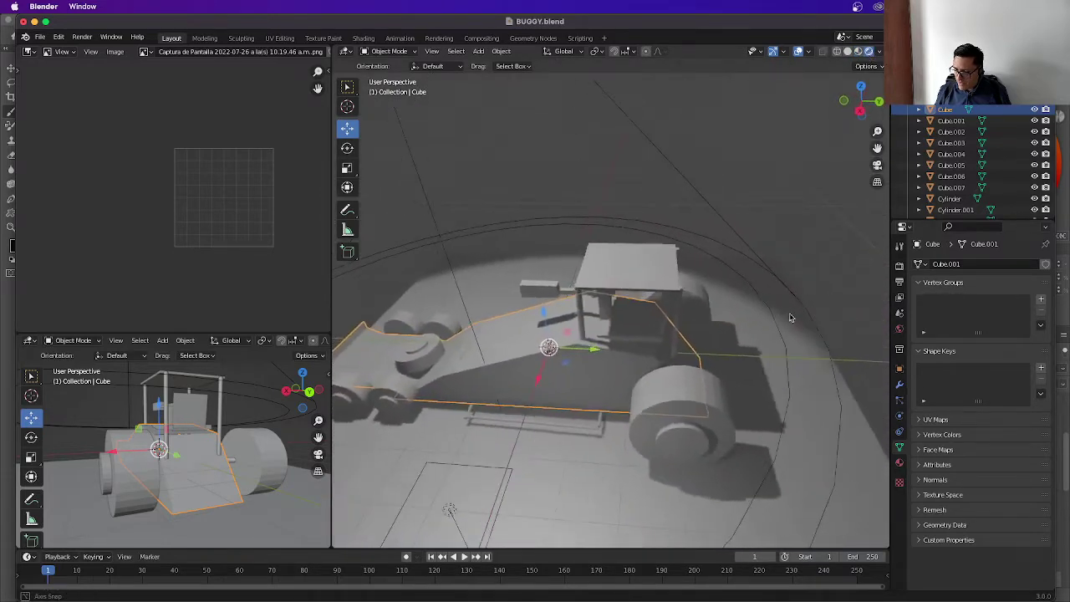
scroll(790, 318, left, 3)
scroll(769, 322, left, 3)
scroll(744, 326, left, 3)
scroll(700, 333, left, 3)
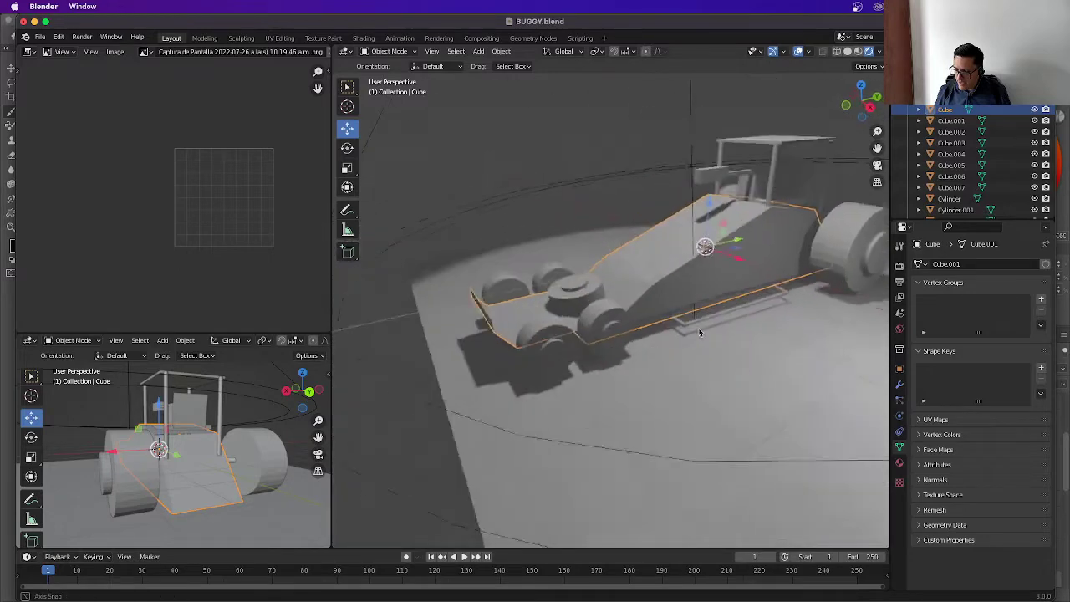
scroll(699, 332, left, 2)
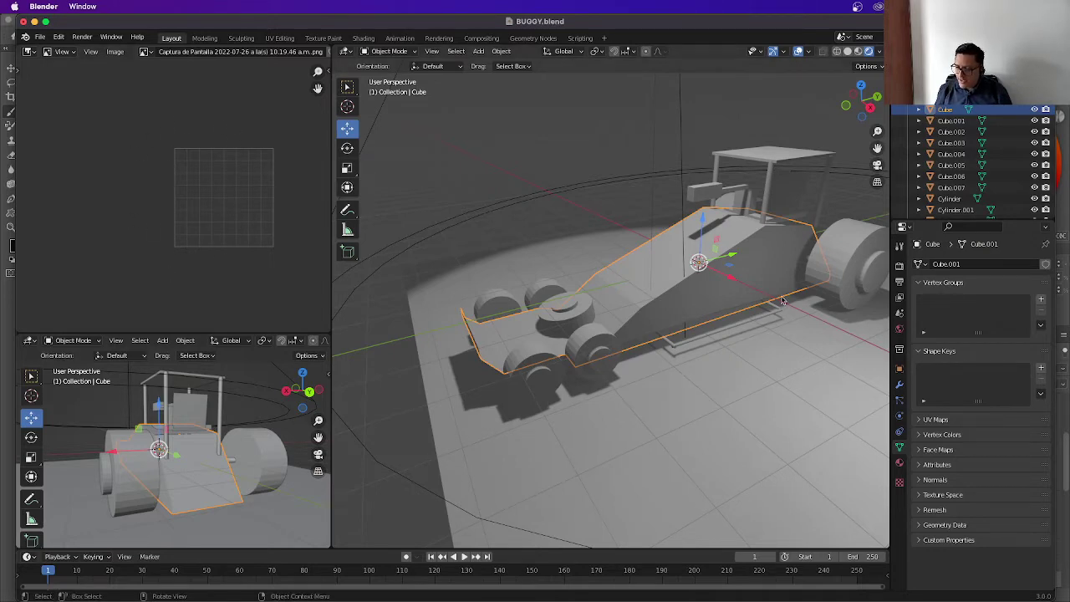
mouse_move(782, 297)
mouse_down()
mouse_move(685, 302)
mouse_move(777, 291)
mouse_up()
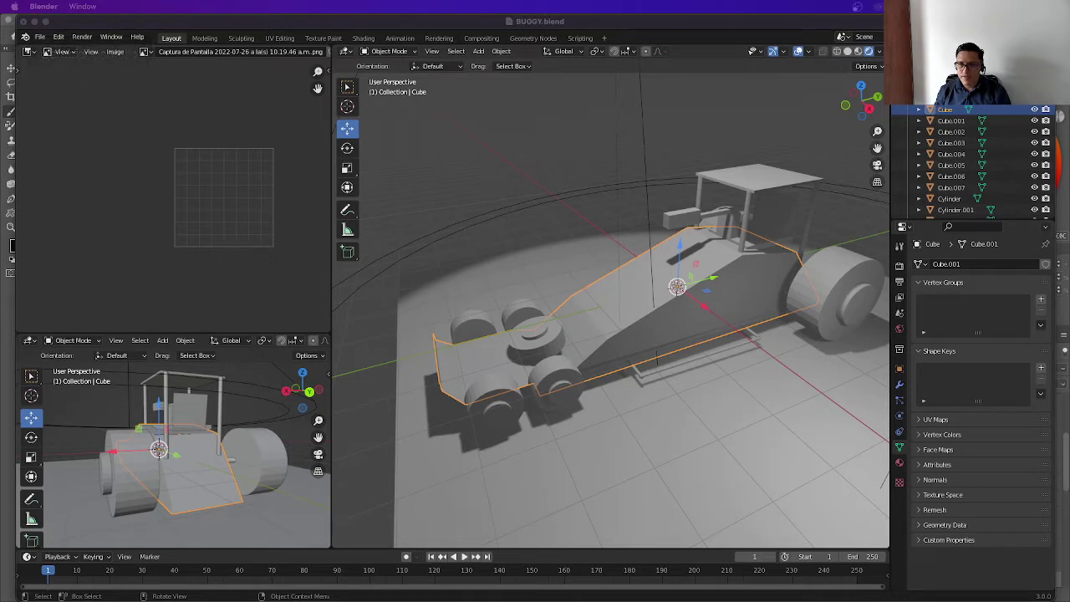
click(23, 21)
Close Blender without saving and scroll the post to the 03 Concept Art painted Jabalí buggy sheet
click(497, 338)
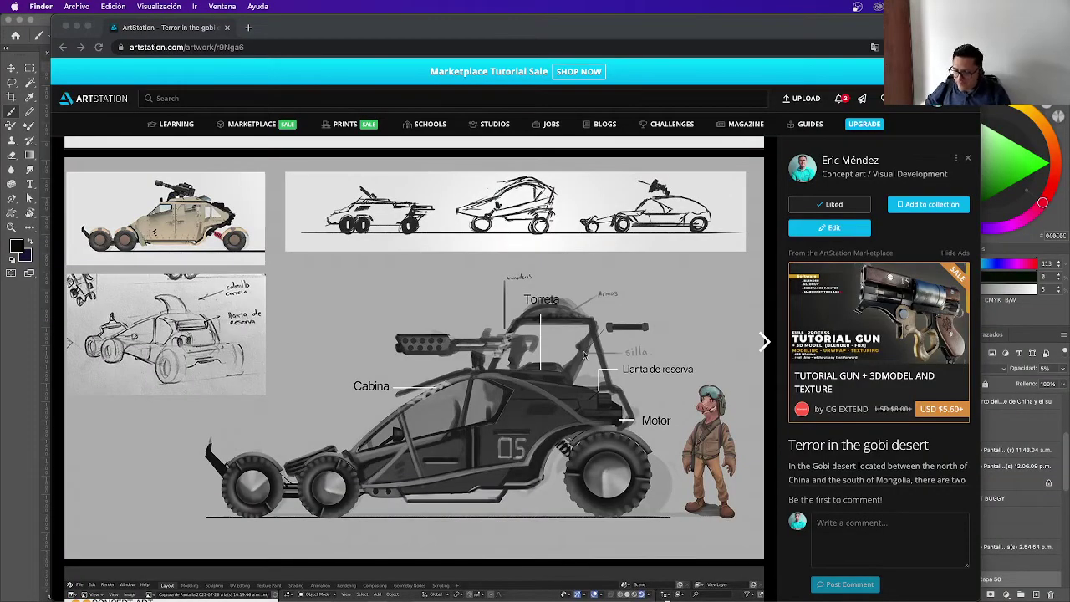
scroll(635, 352, down, 5)
scroll(584, 355, down, 3)
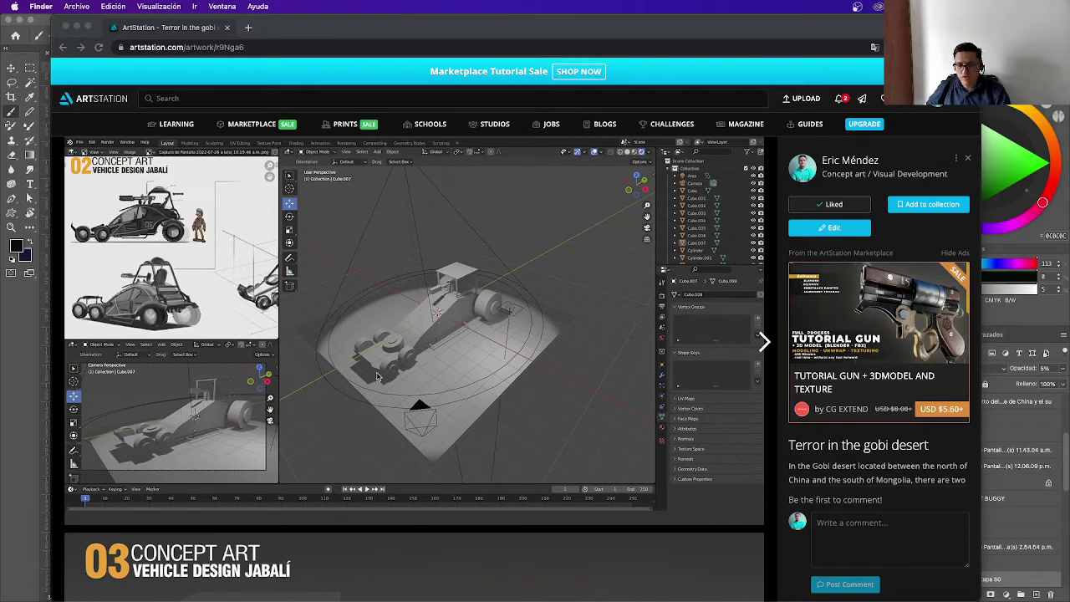
scroll(377, 377, down, 2)
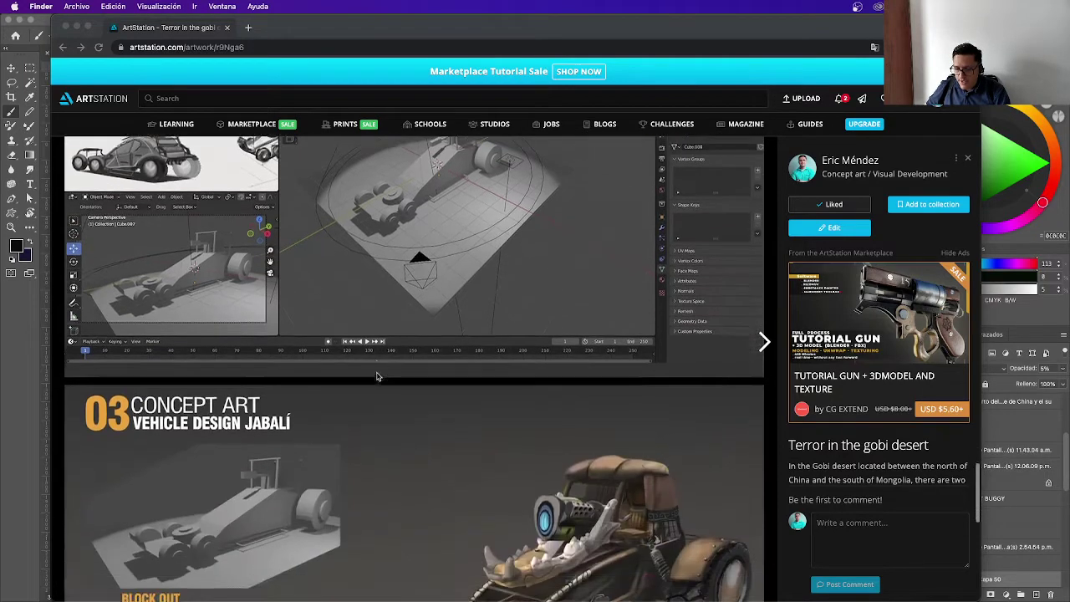
scroll(377, 377, down, 3)
scroll(377, 377, up, 1)
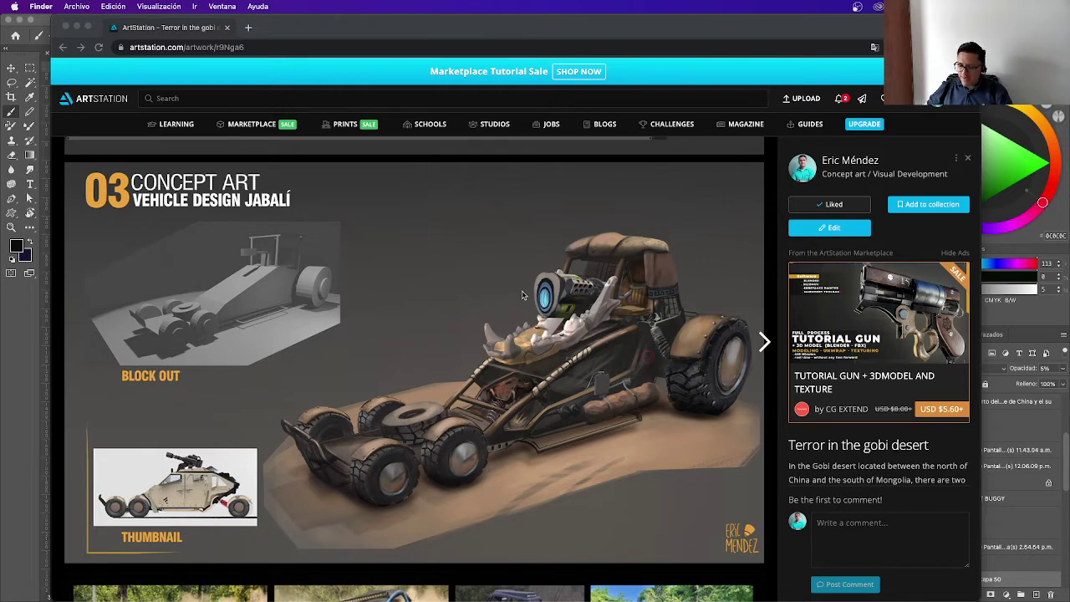
Scroll up to the colour painting of the red worm lunging at the buggy, above its greyscale version
scroll(554, 319, up, 3)
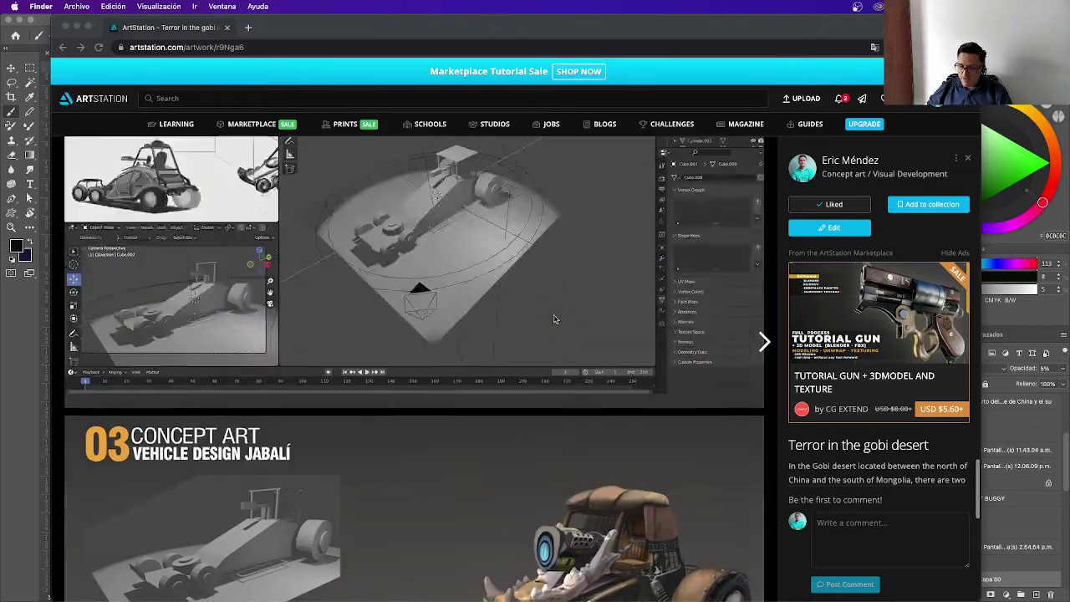
scroll(554, 319, up, 5)
scroll(554, 318, up, 5)
scroll(554, 318, up, 5)
scroll(554, 319, down, 5)
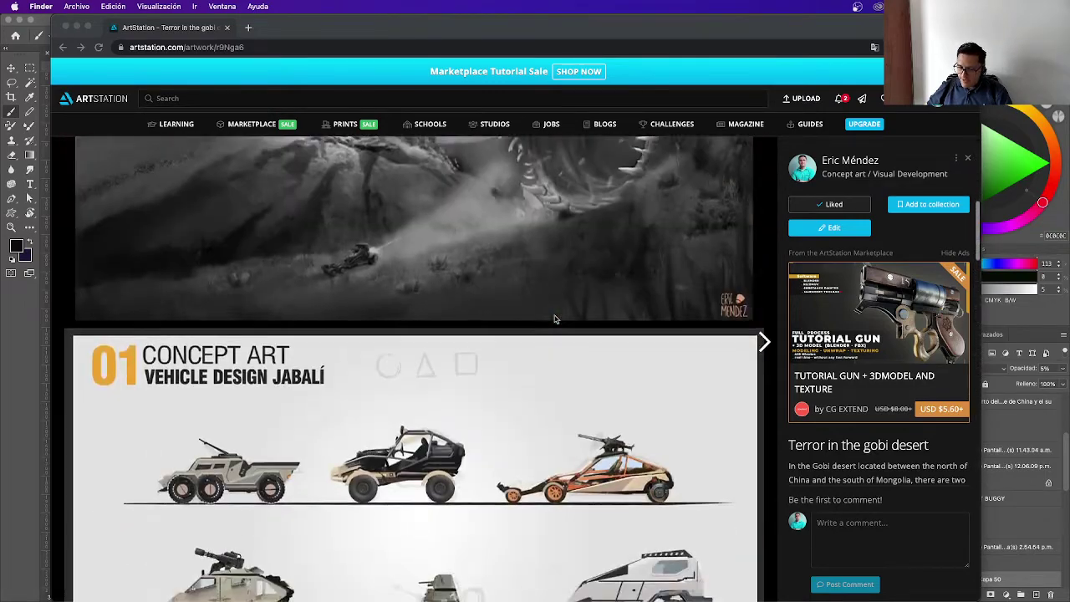
scroll(554, 319, up, 2)
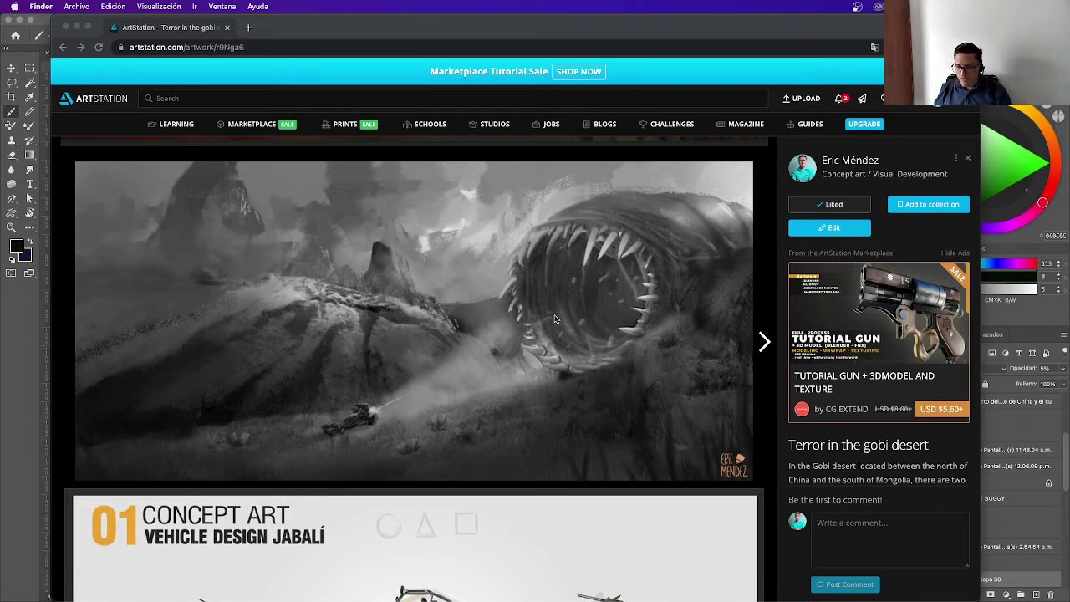
scroll(554, 317, up, 2)
scroll(554, 317, up, 3)
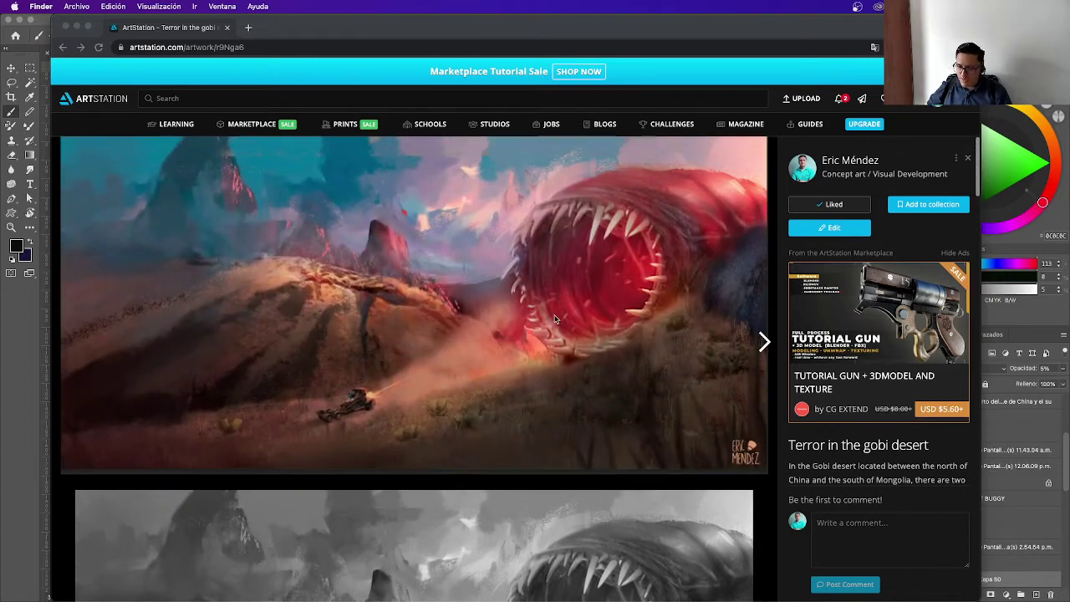
Open the colour sandworm painting at full size in a new tab
click(415, 437)
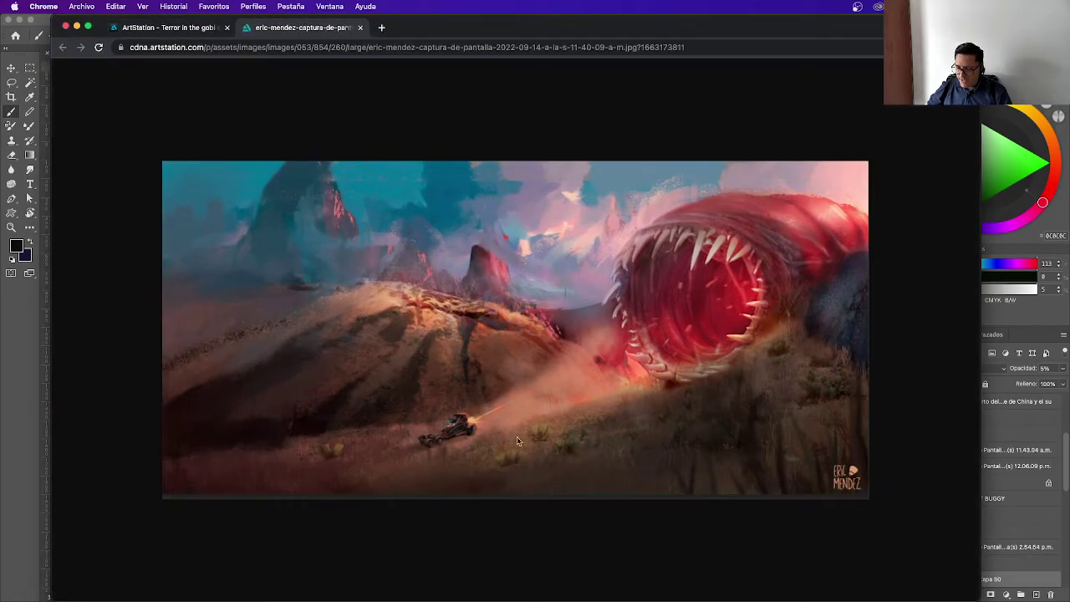